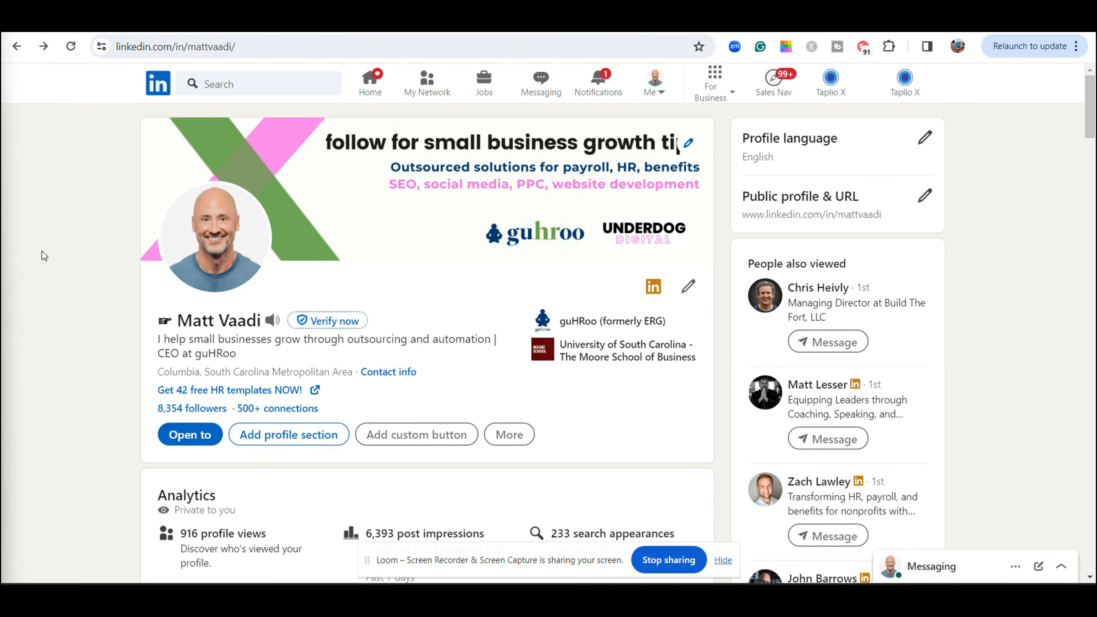
- View the banners and intro sections of the three example creator profiles, then return to your own profile
click(123, 21)
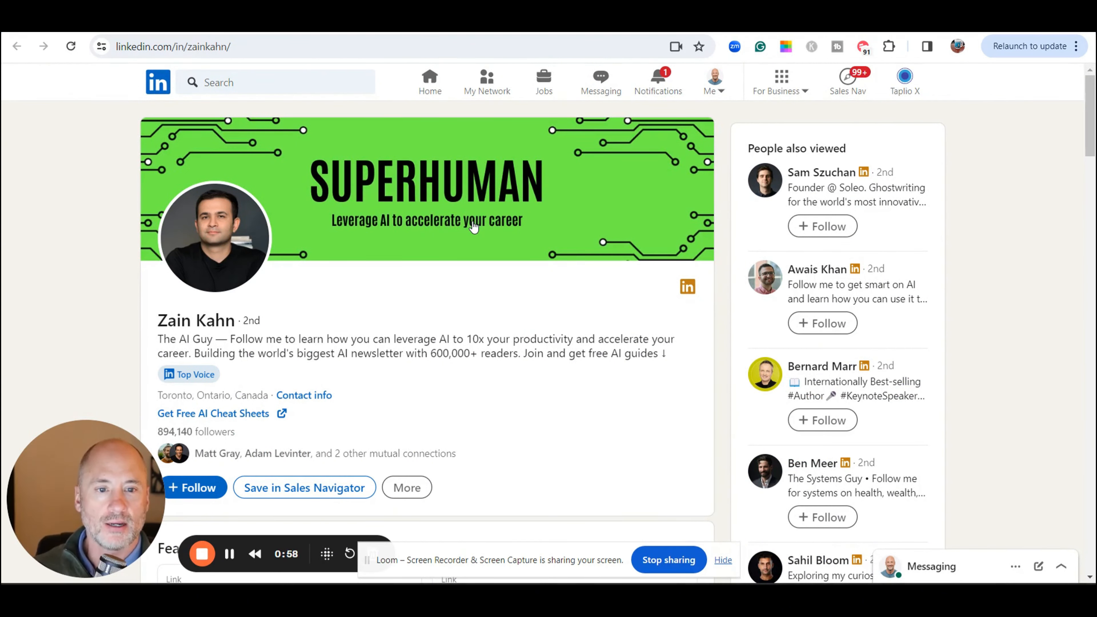
key(ctrl+Tab)
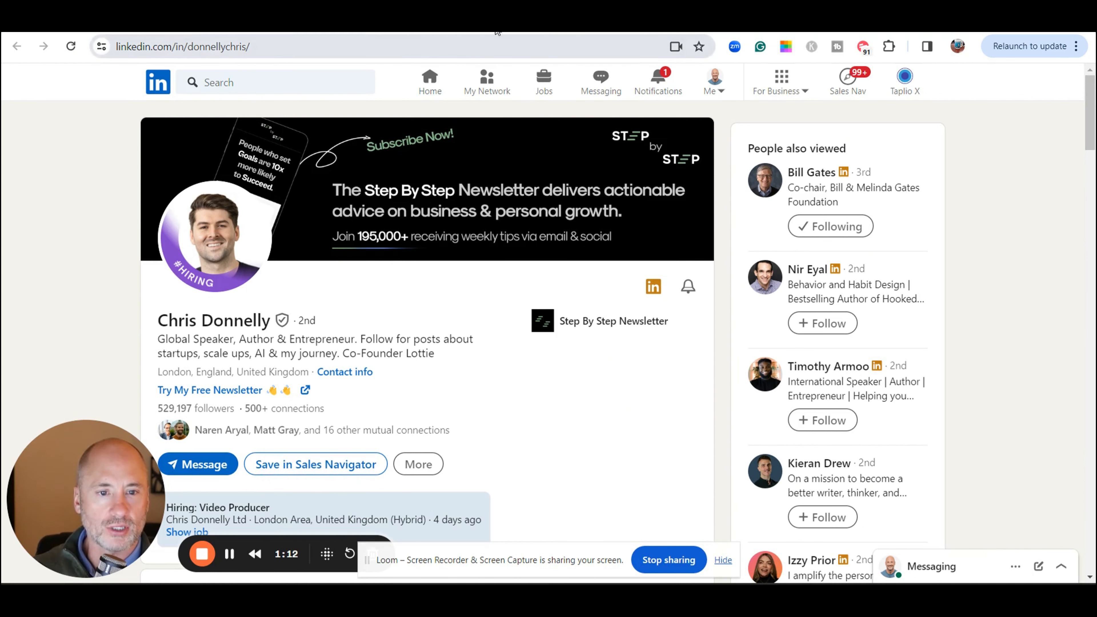
click(500, 22)
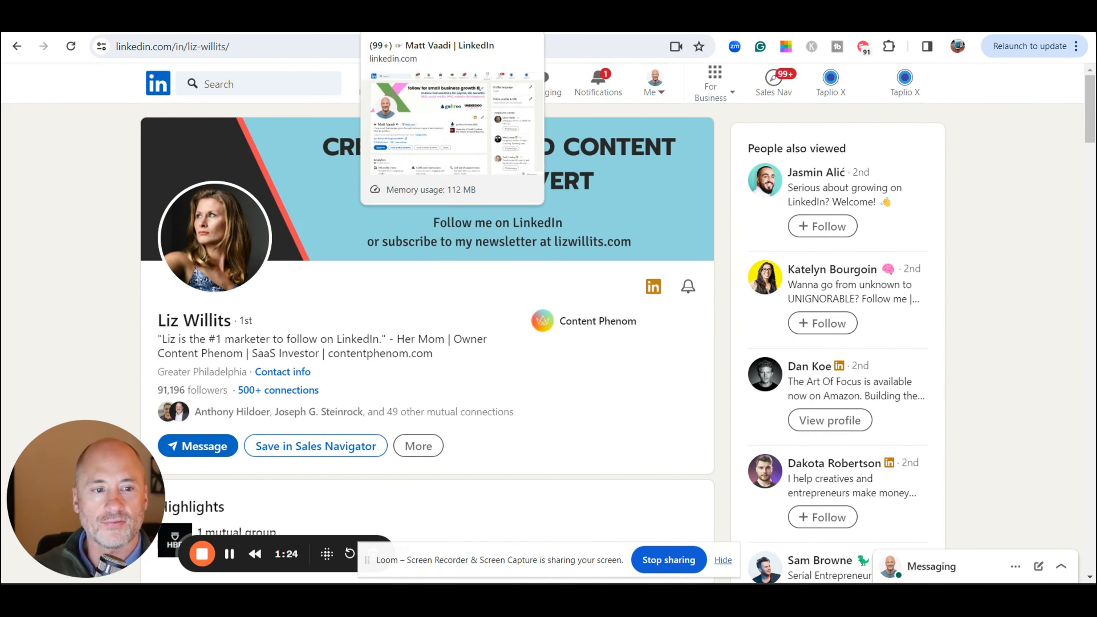
click(426, 27)
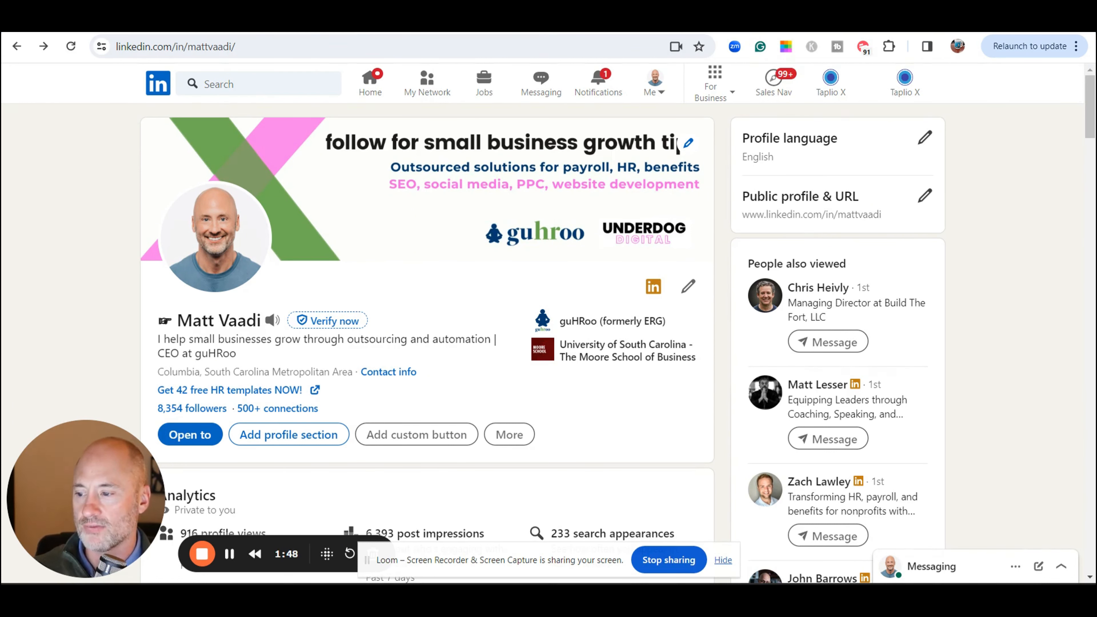
- View the About this profile details, highlight the pointing-hand emoji before the name, and close them
scroll(479, 348, down, 3)
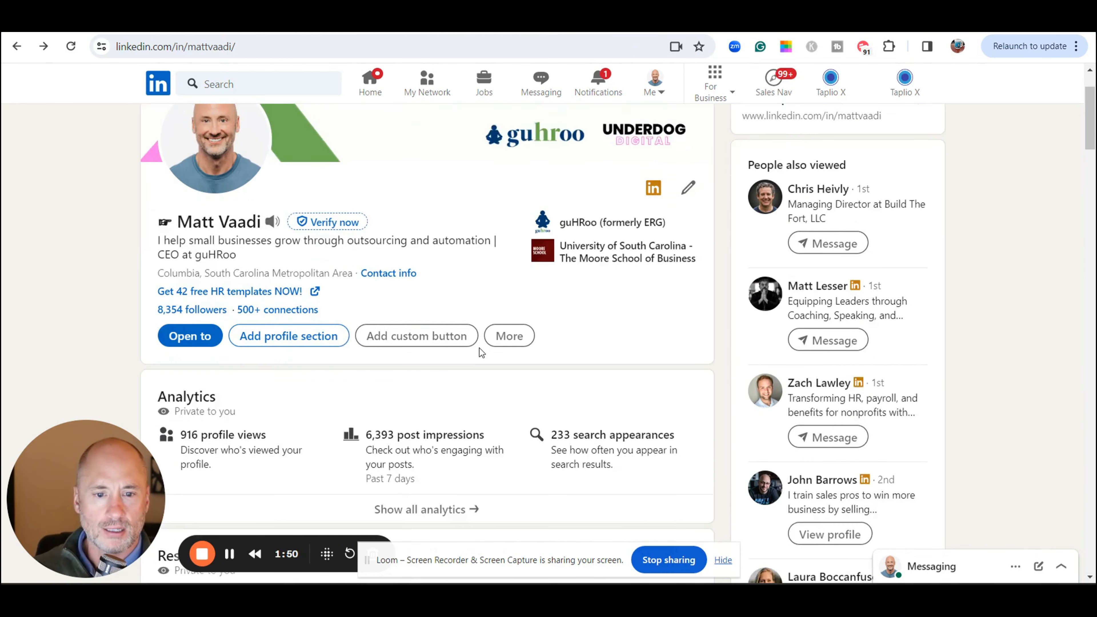
click(174, 178)
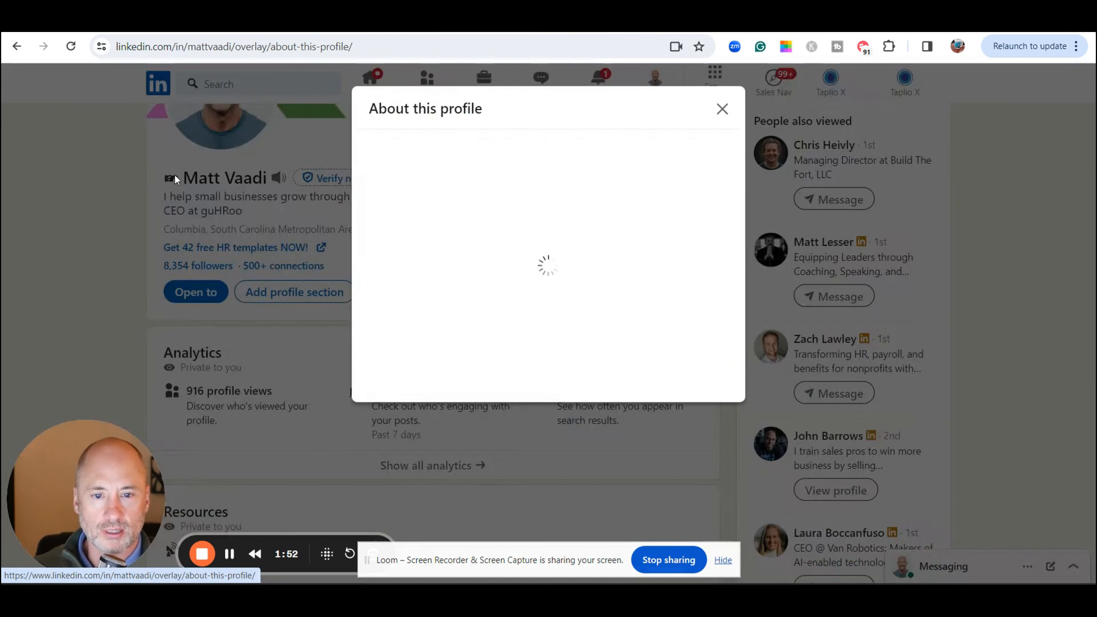
drag(384, 151, 366, 154)
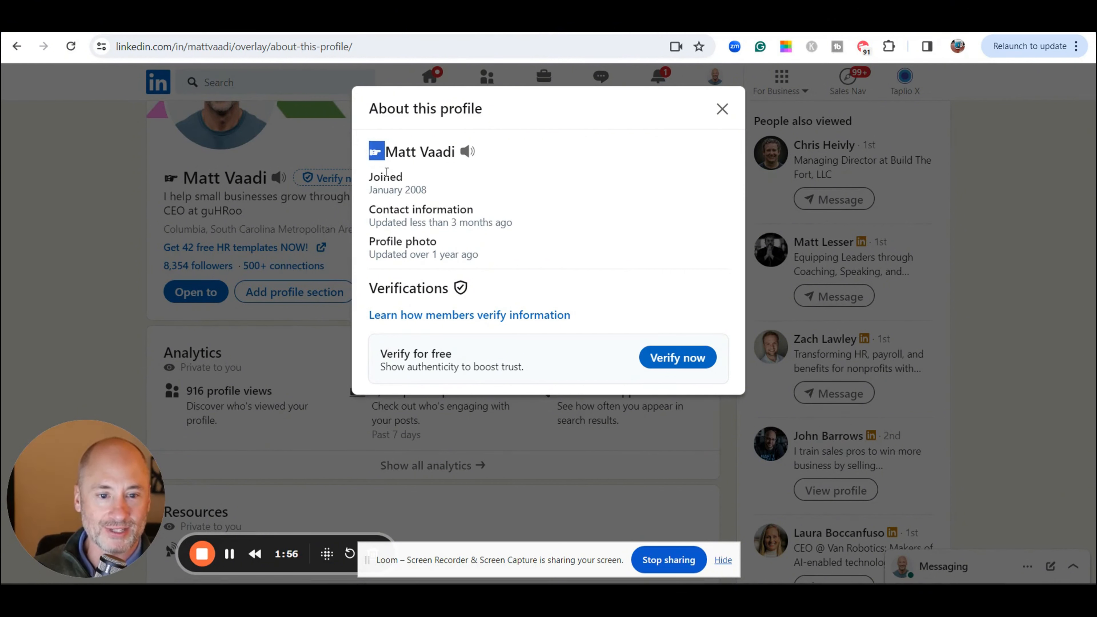
click(383, 154)
drag(380, 153, 372, 153)
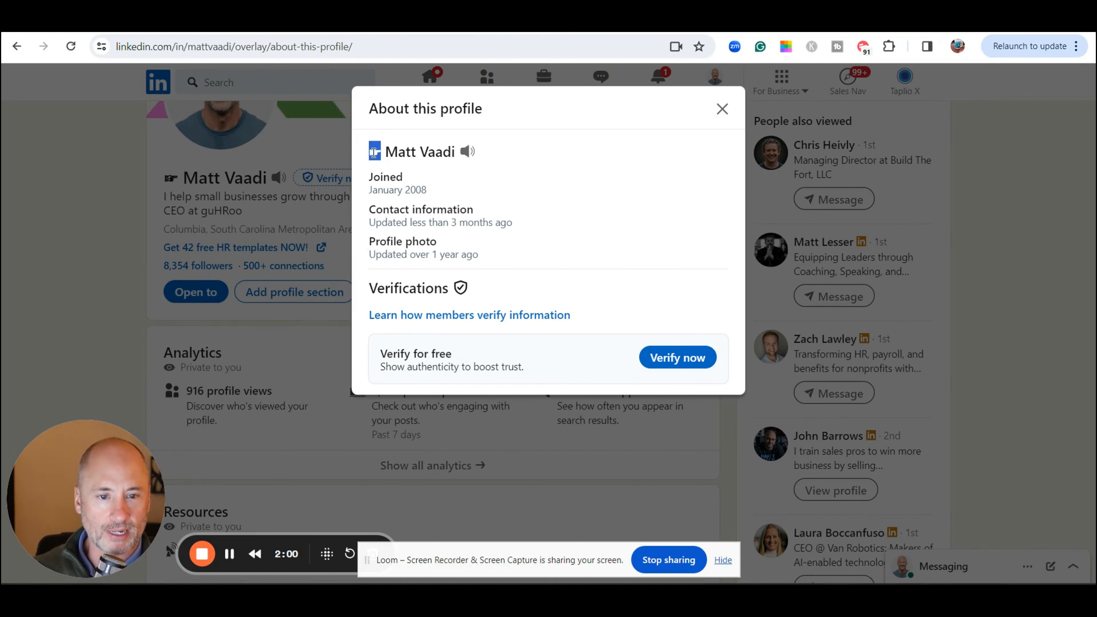
click(722, 108)
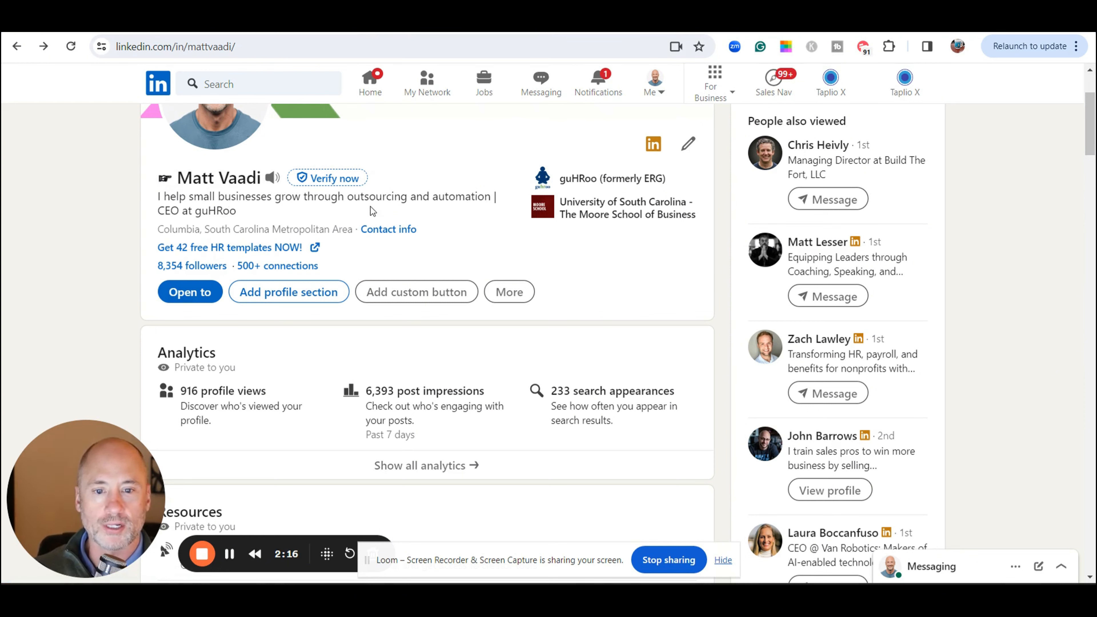
- Open the profile's custom button settings, view the premium button choices, and select the Link type
scroll(426, 205, down, 5)
scroll(425, 208, up, 8)
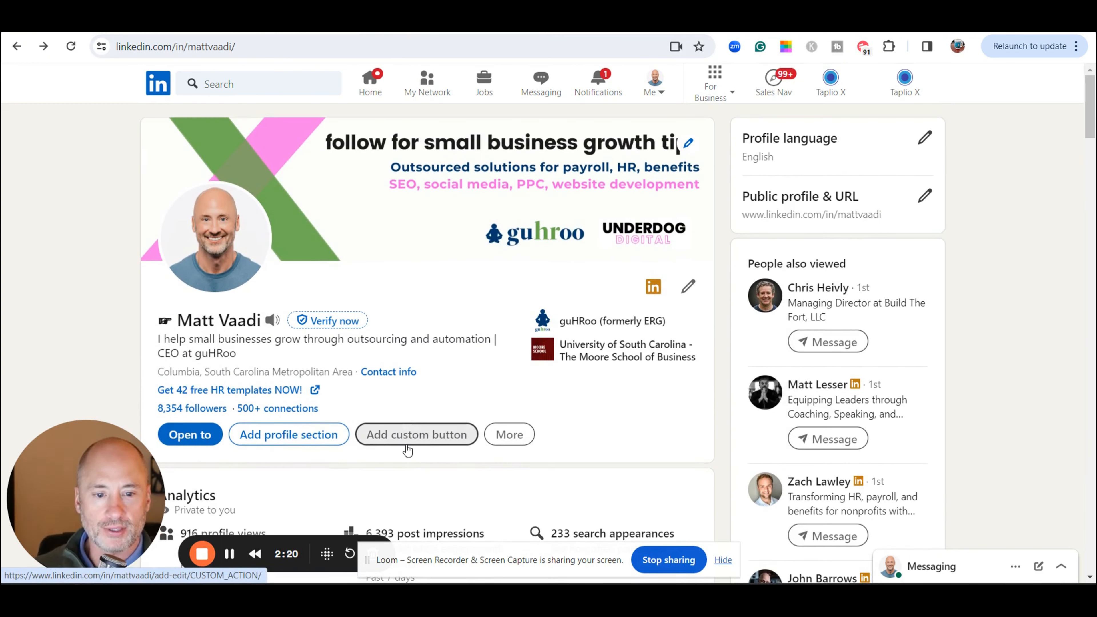
click(421, 441)
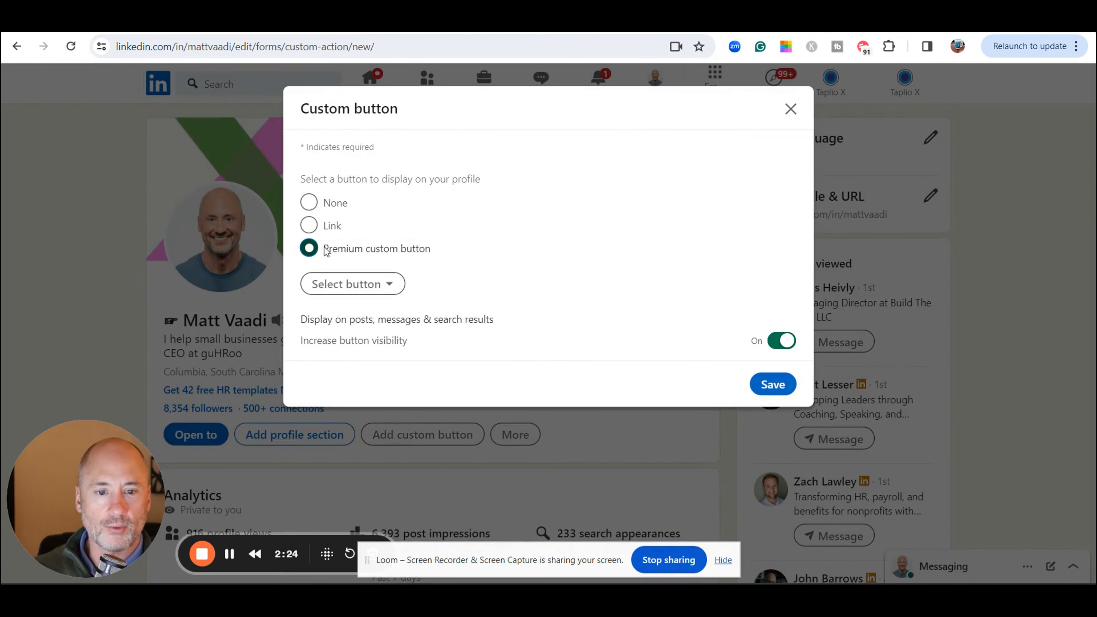
click(341, 282)
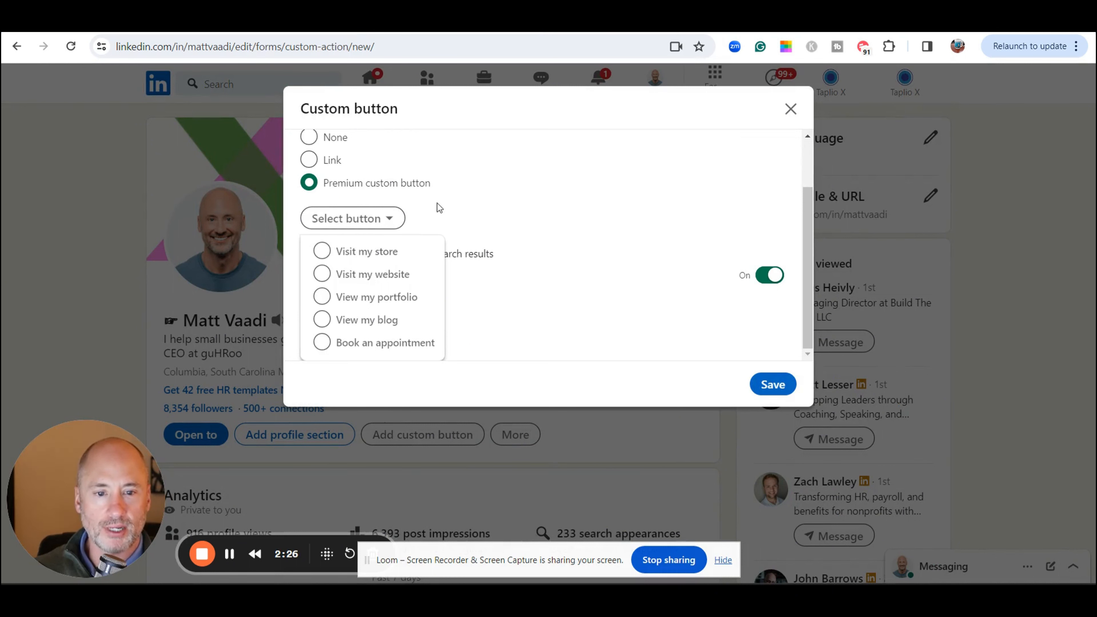
click(413, 210)
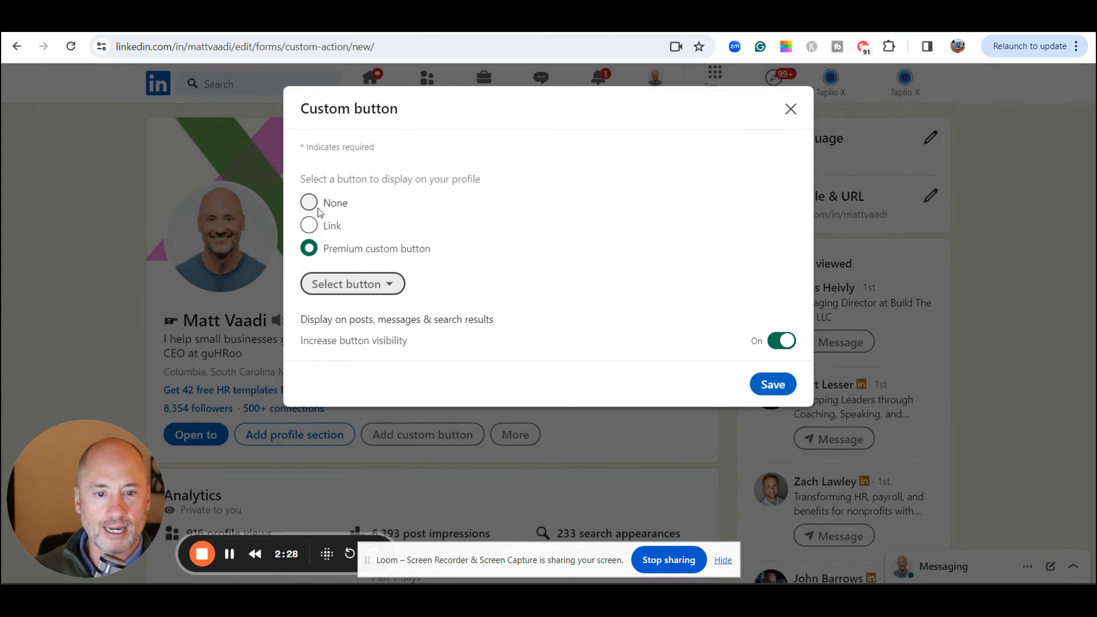
click(309, 225)
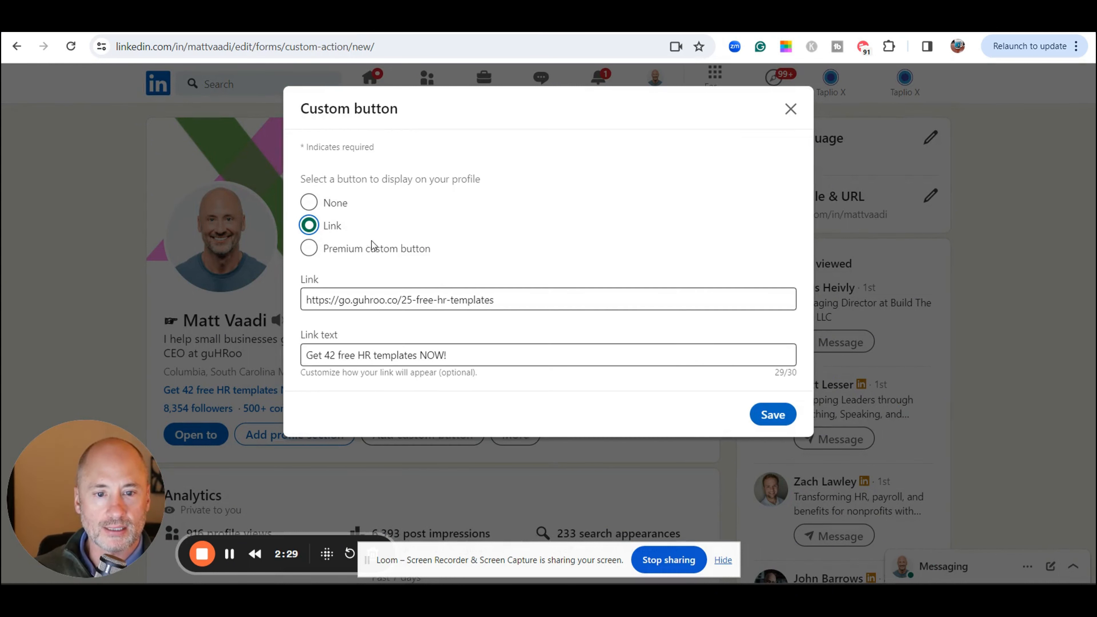
- Highlight the custom button's link address and its link text in the form
click(496, 299)
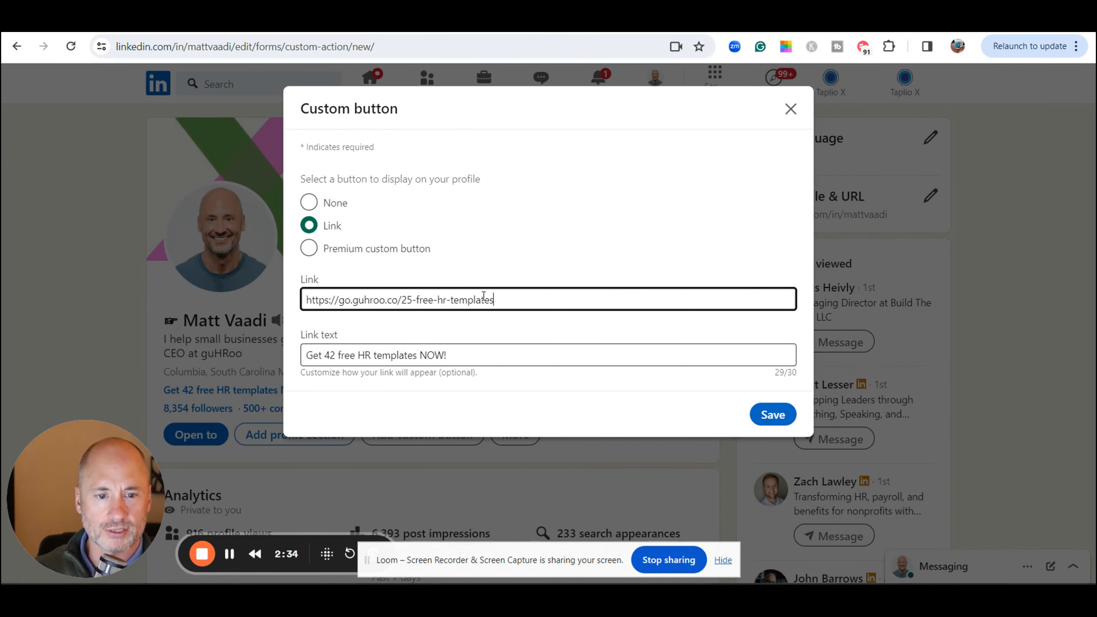
drag(491, 298, 304, 300)
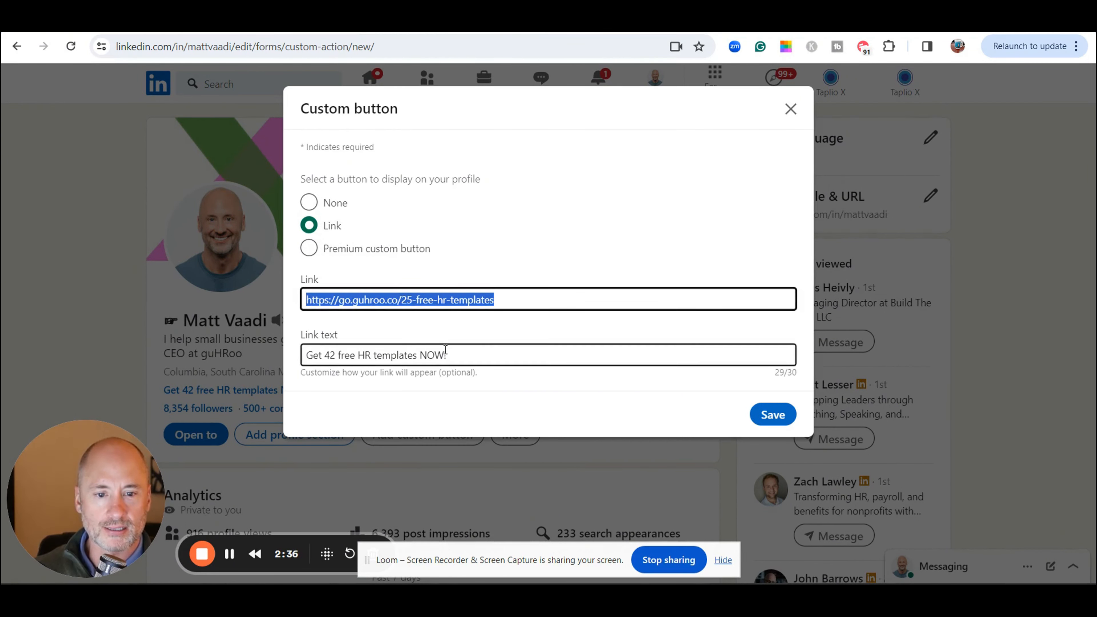
drag(462, 357, 304, 355)
- Check the intro links on two example profiles, return to the custom button form, and discard its changes
click(364, 333)
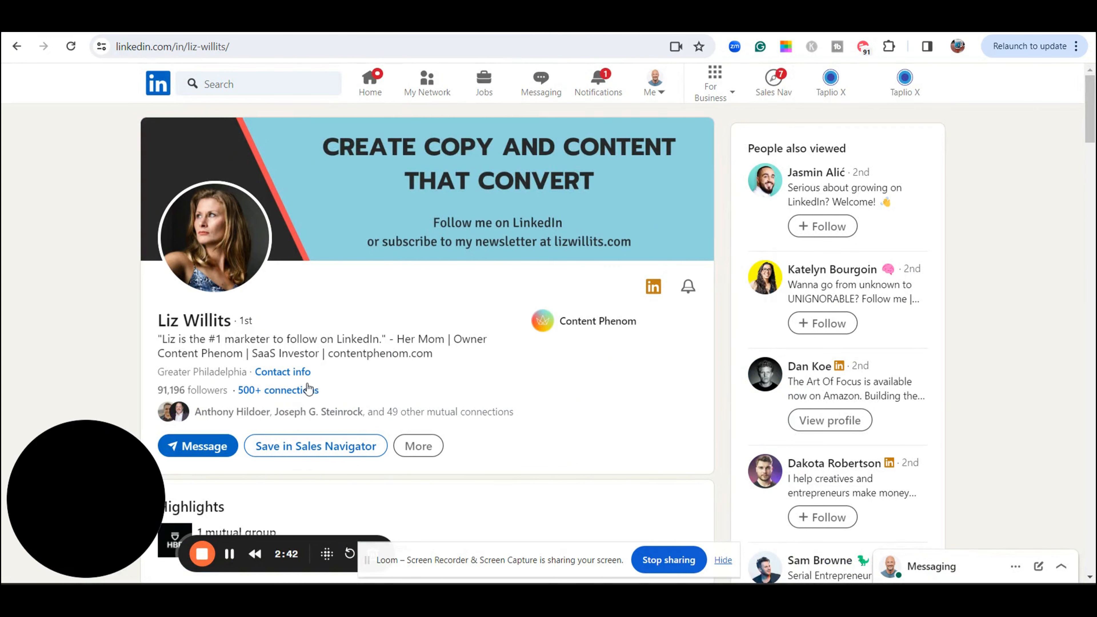
click(283, 26)
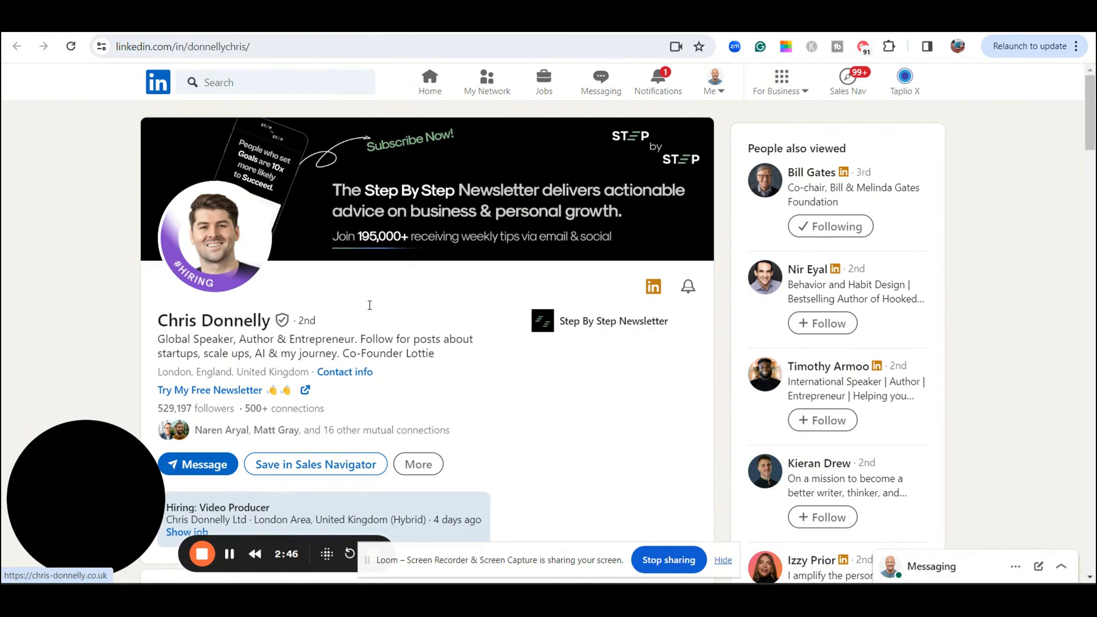
click(172, 26)
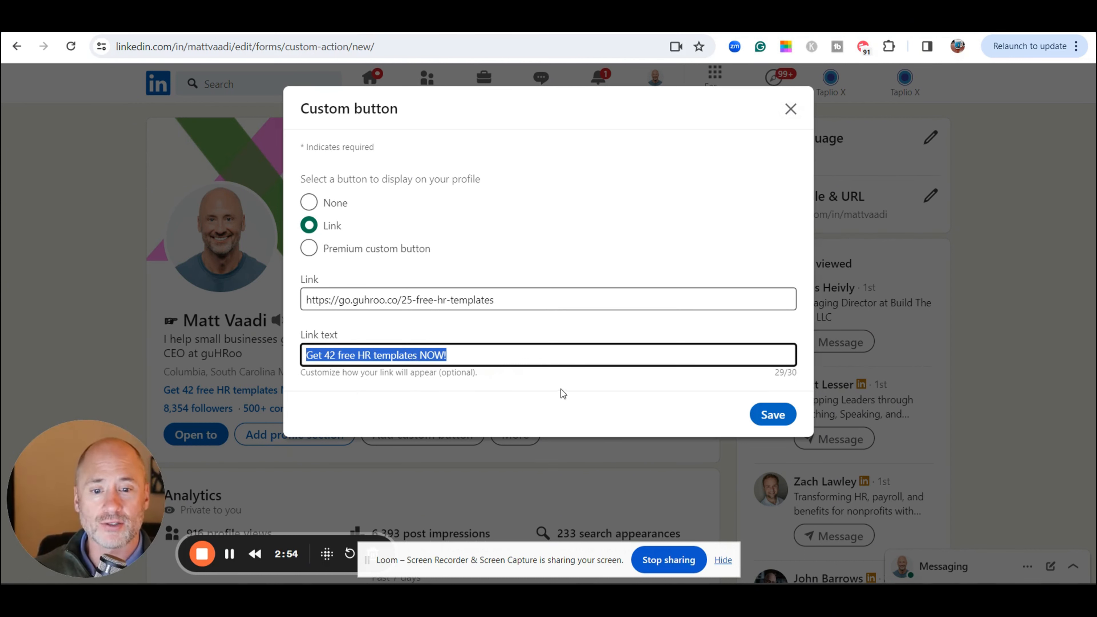
click(788, 110)
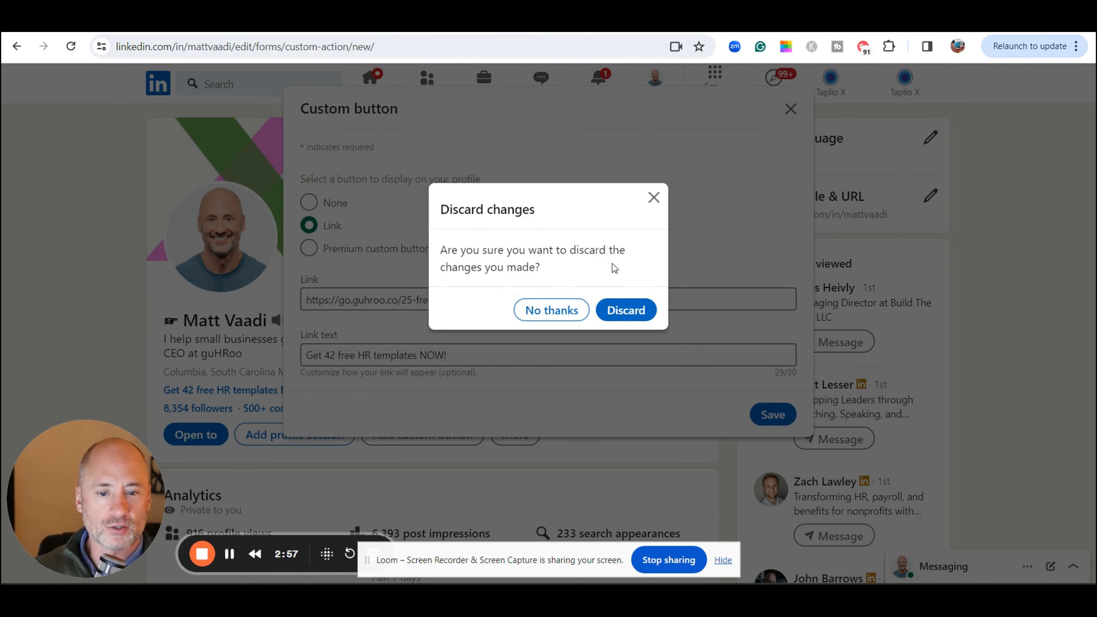
click(622, 310)
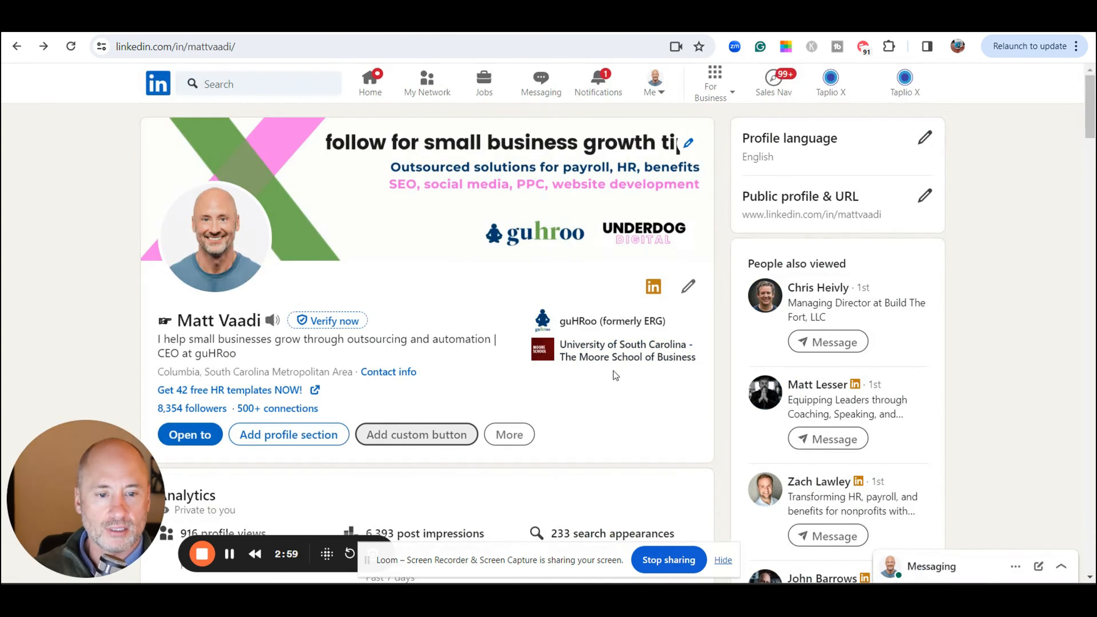
- Open the profile intro for editing and examine the name, name pronunciation, pronouns and headline fields
click(689, 286)
scroll(636, 278, down, 10)
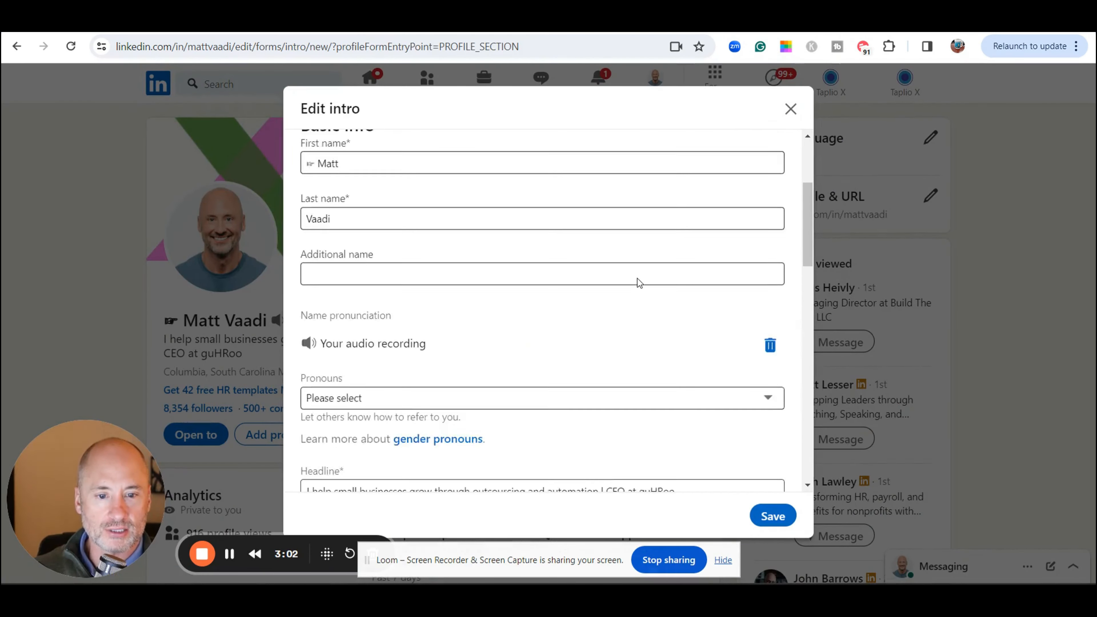
scroll(636, 278, up, 5)
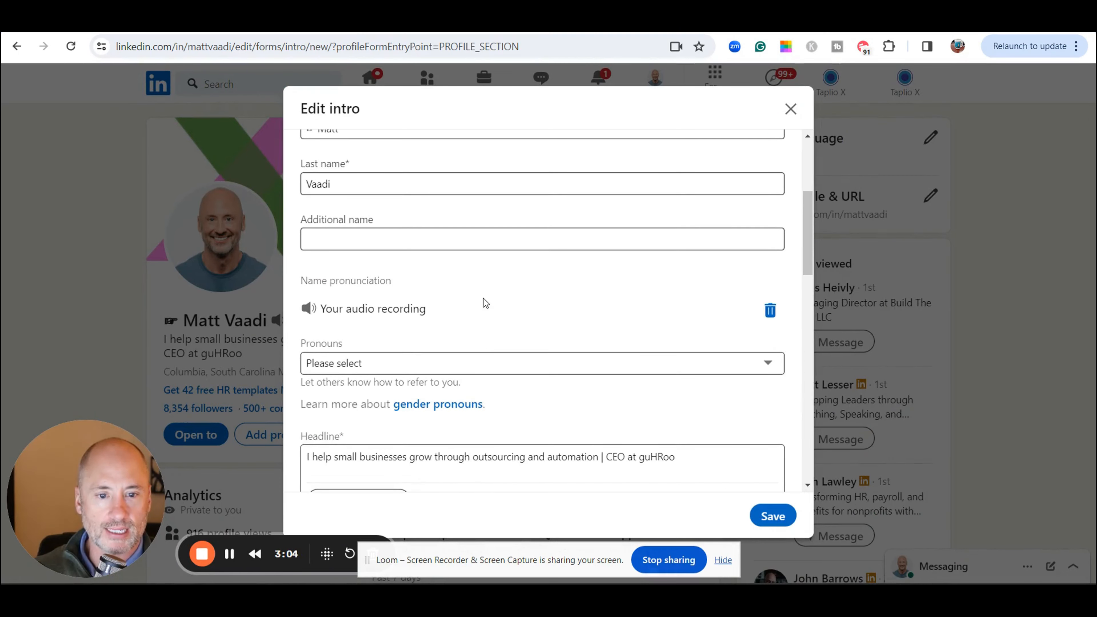
scroll(490, 305, down, 4)
scroll(495, 305, up, 3)
scroll(495, 305, up, 1)
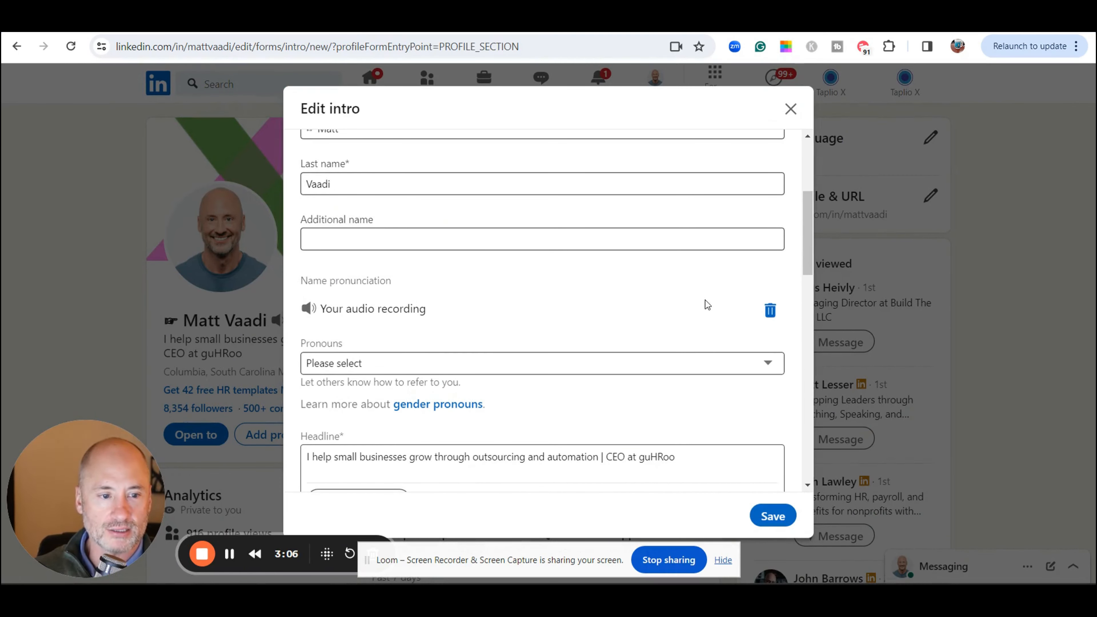
scroll(400, 294, down, 3)
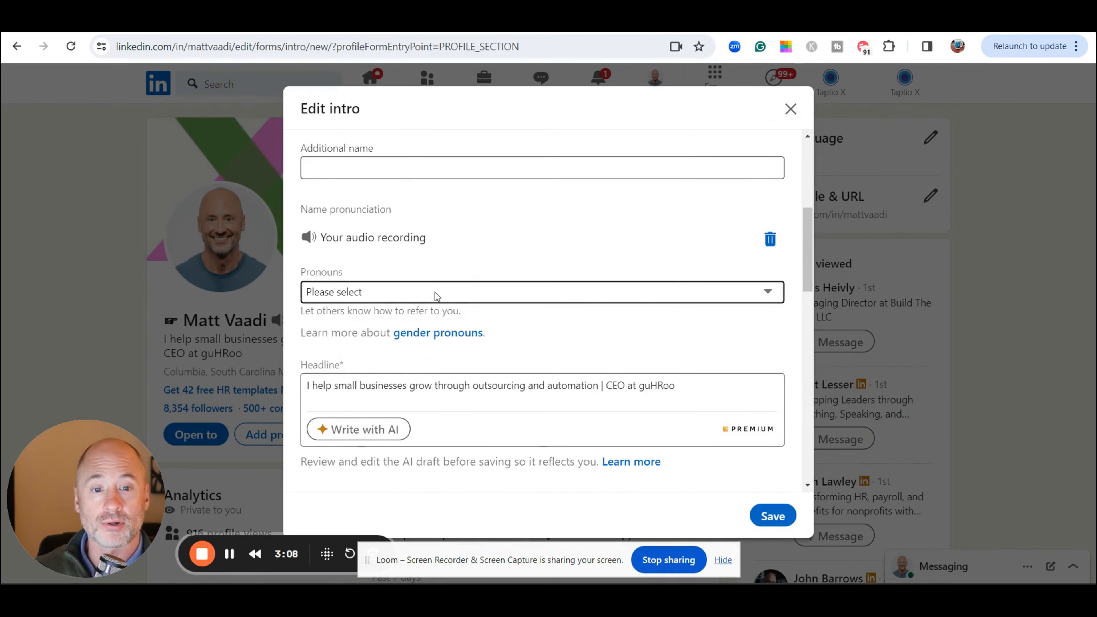
scroll(474, 300, down, 1)
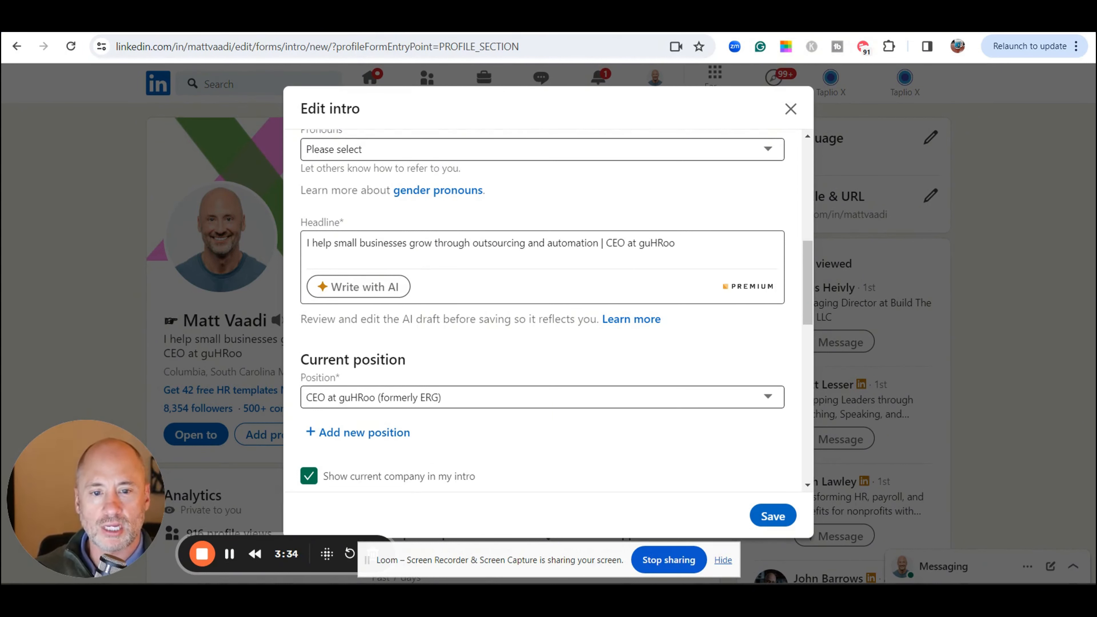
- Highlight the opening, audience and method wording in the headline, review the position and education fields, and close the intro form unsaved
double_click(308, 243)
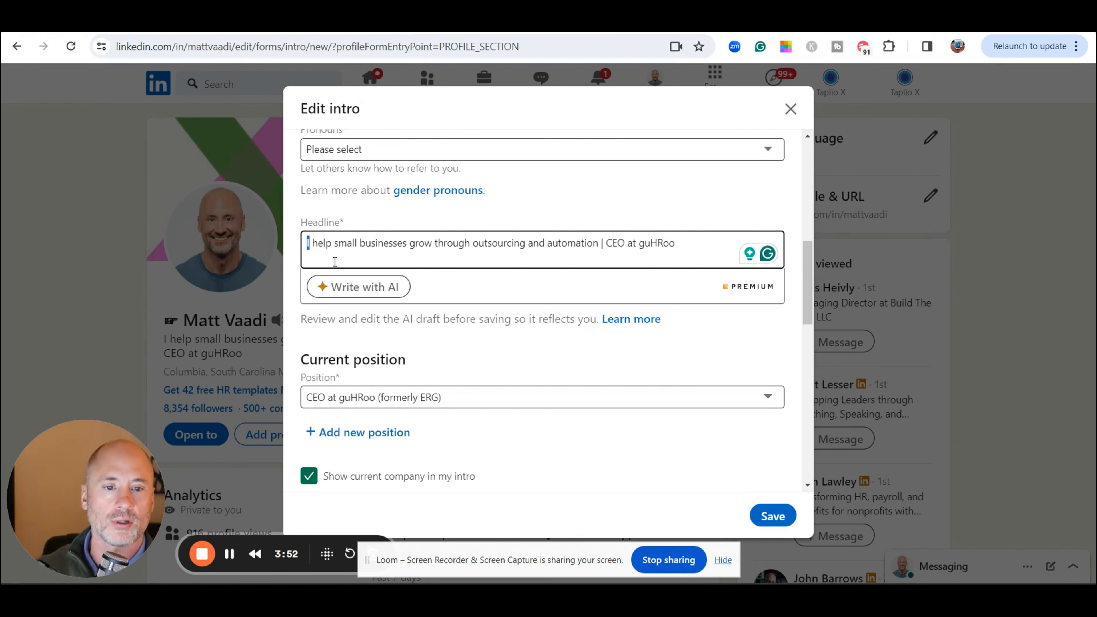
click(316, 245)
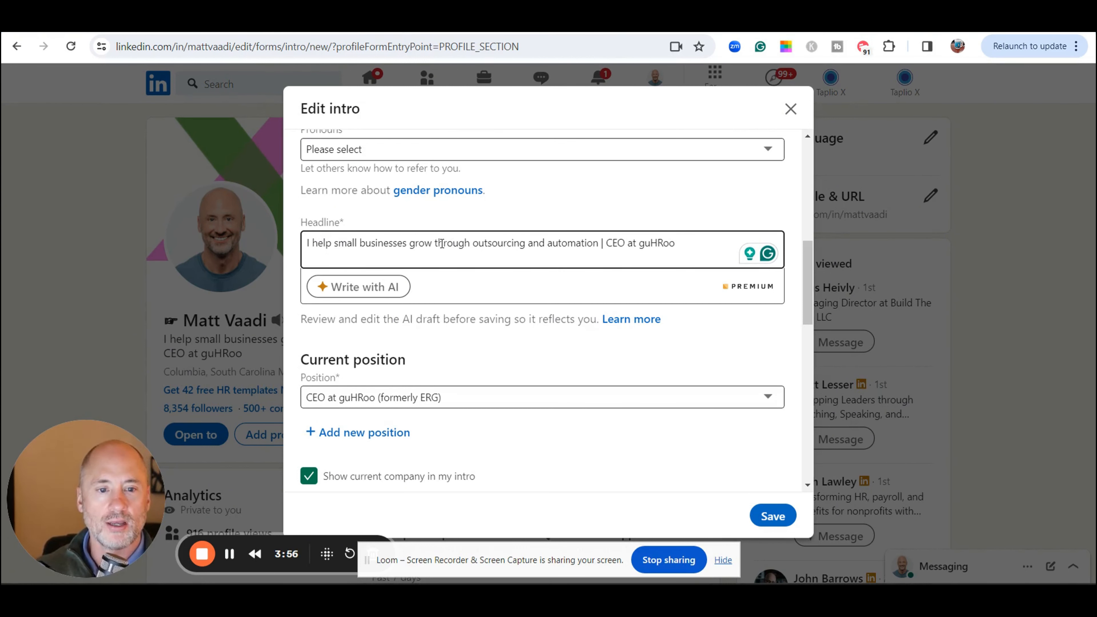
drag(473, 244, 601, 245)
click(600, 245)
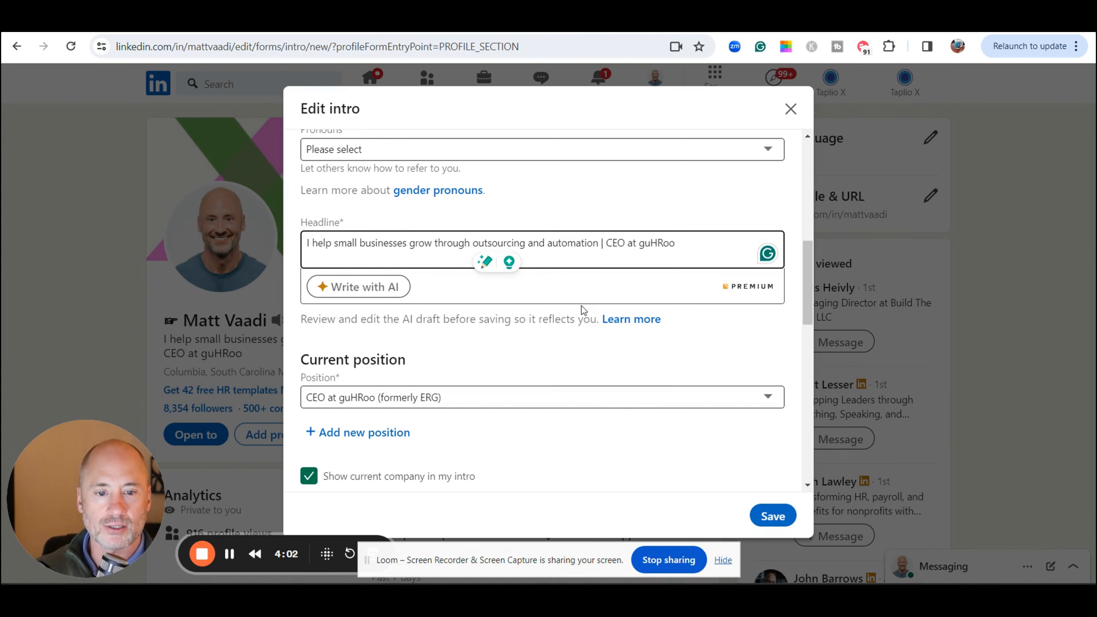
drag(359, 244, 580, 249)
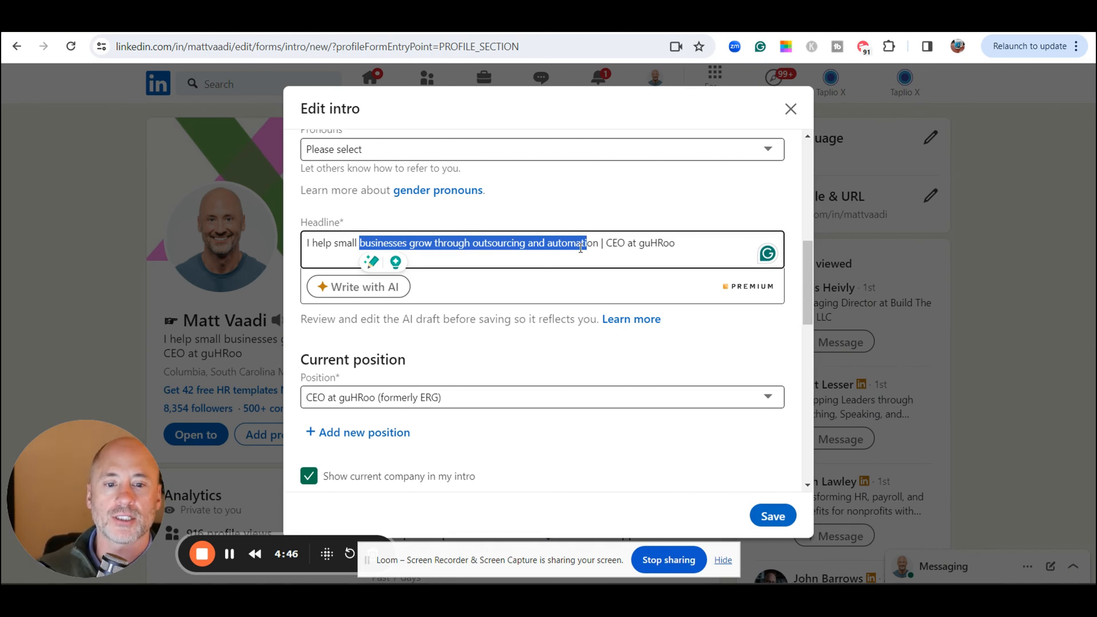
click(630, 209)
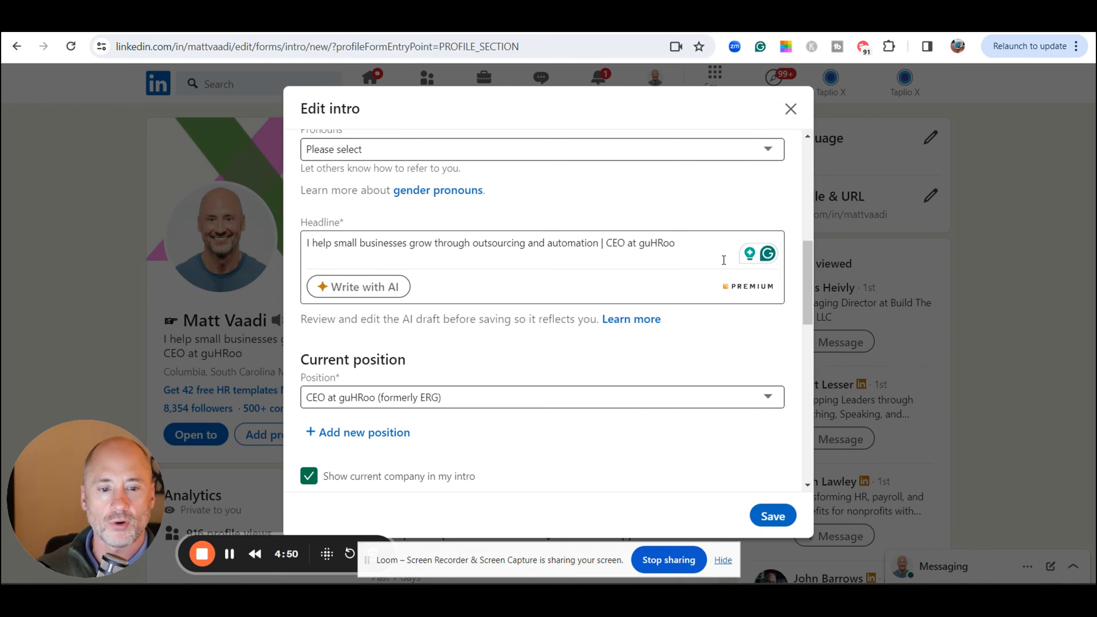
scroll(724, 257, down, 5)
click(790, 108)
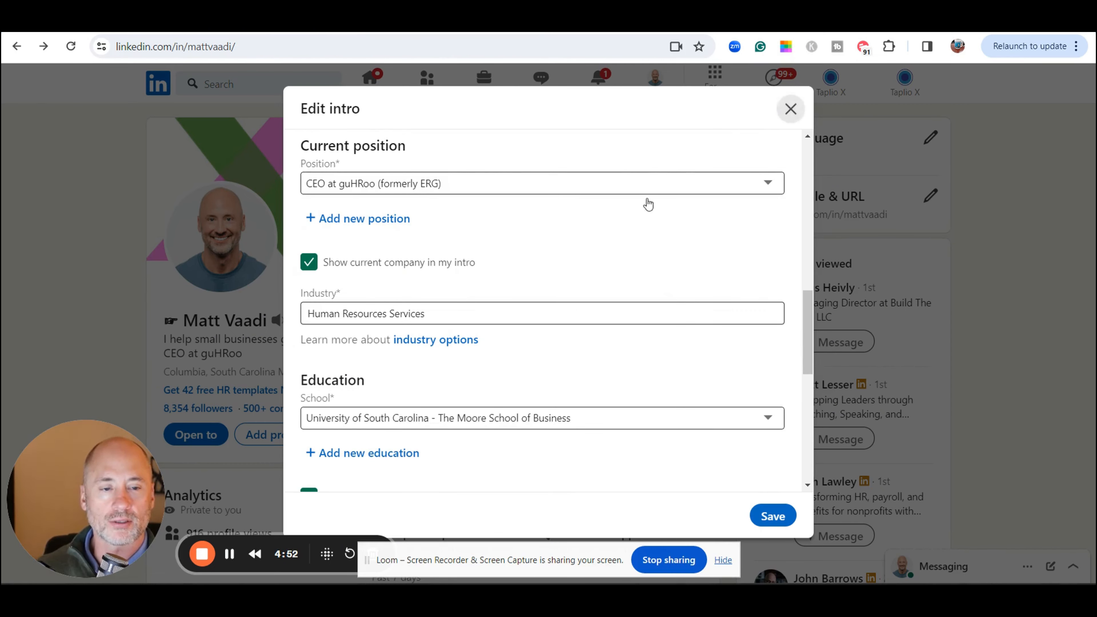
- Look over the profile's Featured section and go back to the Creator mode entry under Resources
scroll(520, 270, down, 8)
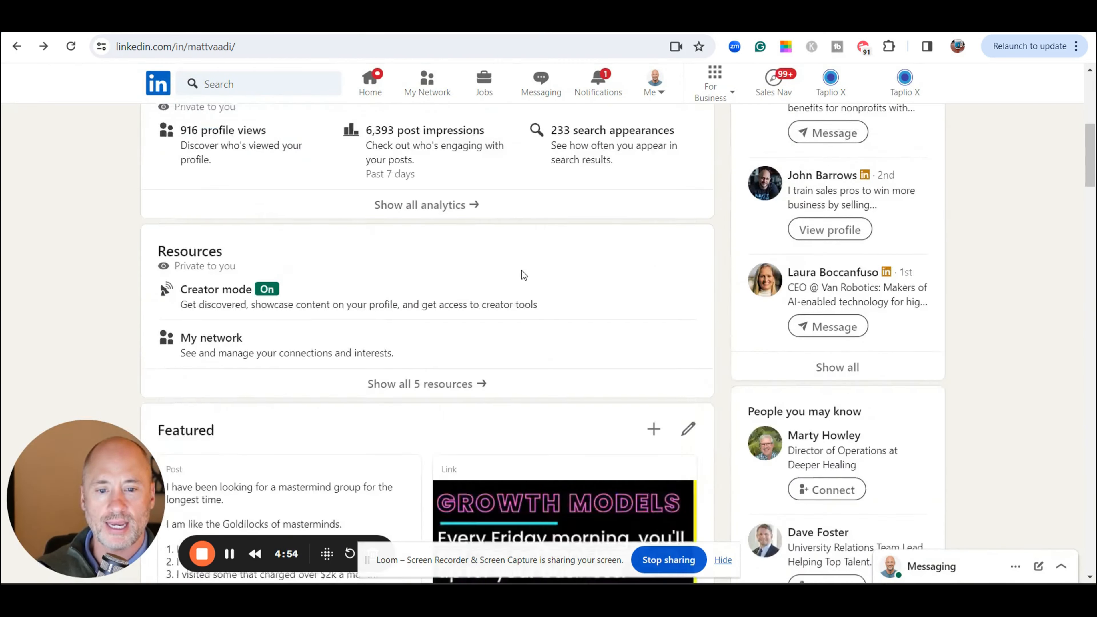
scroll(523, 274, down, 3)
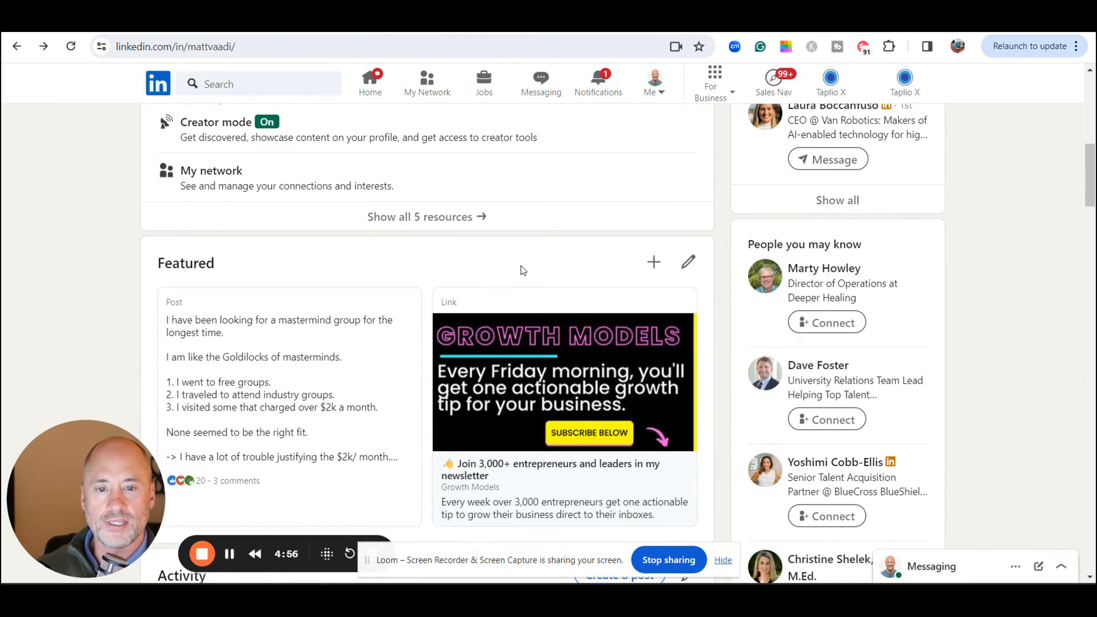
scroll(520, 265, up, 3)
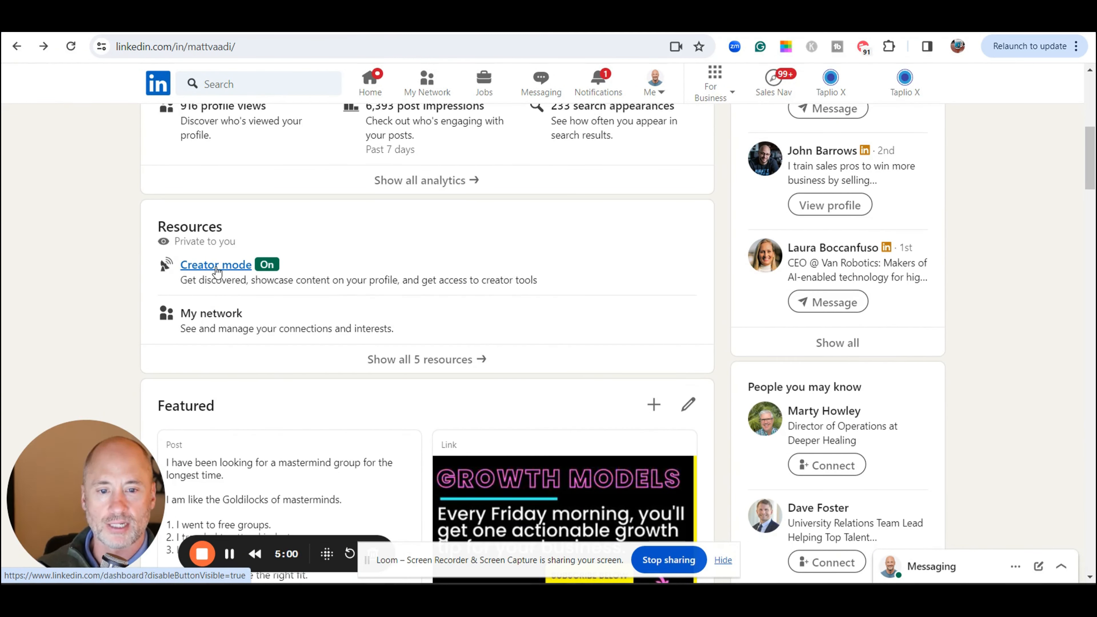
- Highlight the Featured heading on the profile and look over the featured post and newsletter link
scroll(368, 287, down, 6)
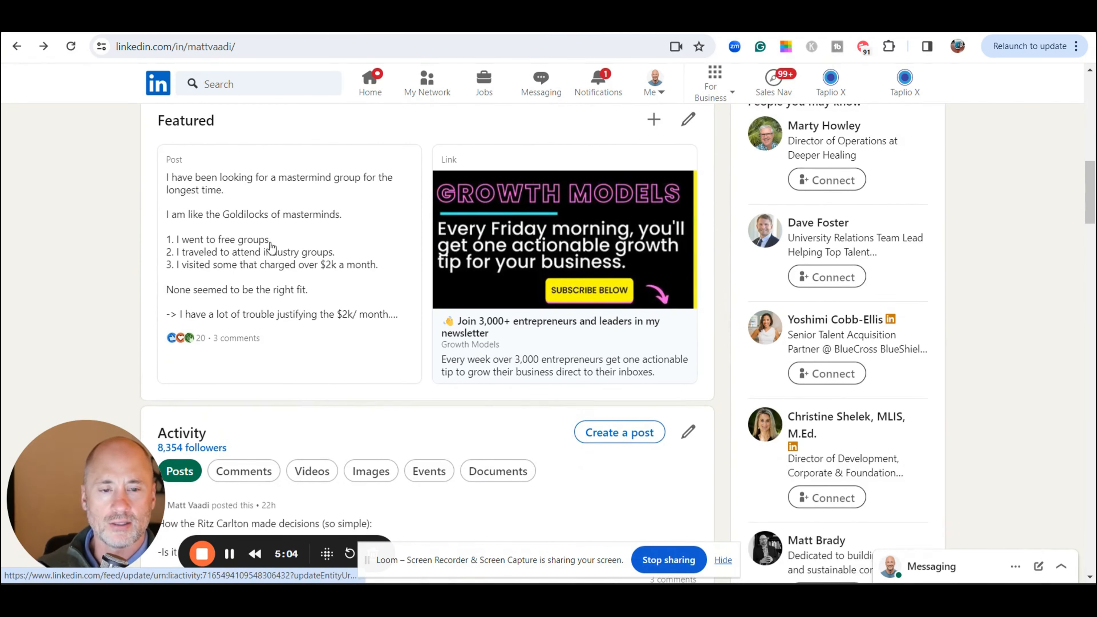
drag(160, 120, 228, 122)
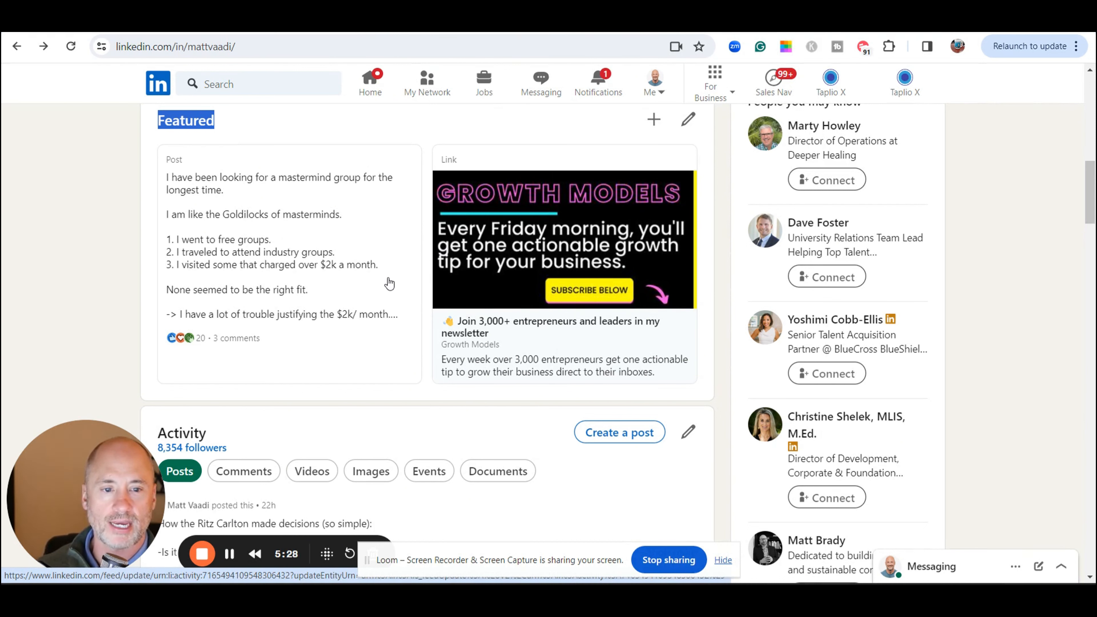
scroll(388, 283, down, 2)
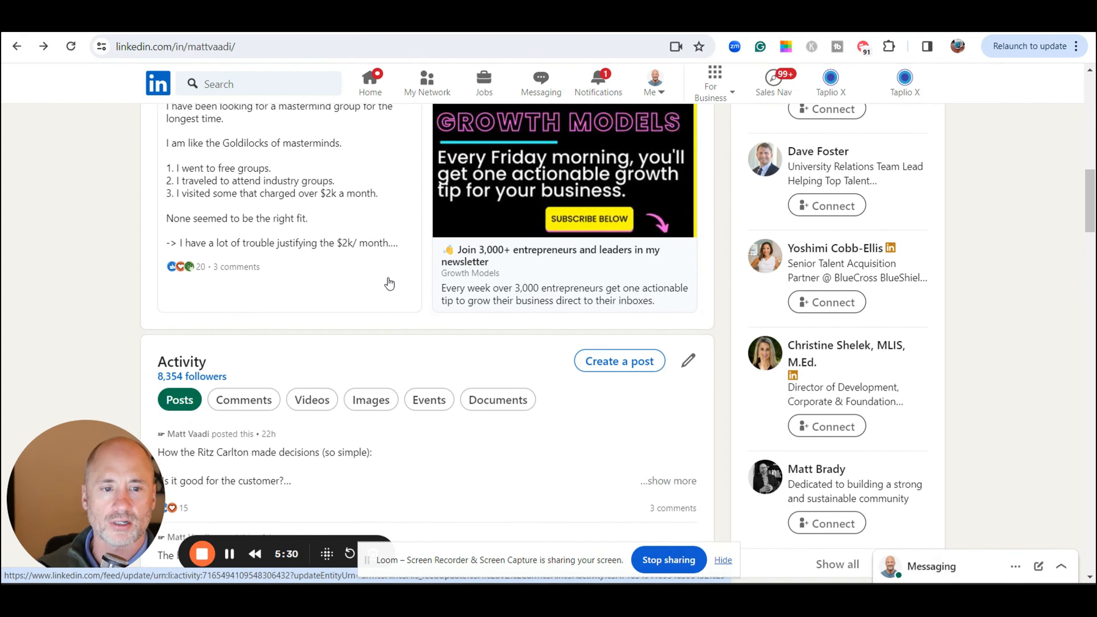
scroll(389, 283, up, 1)
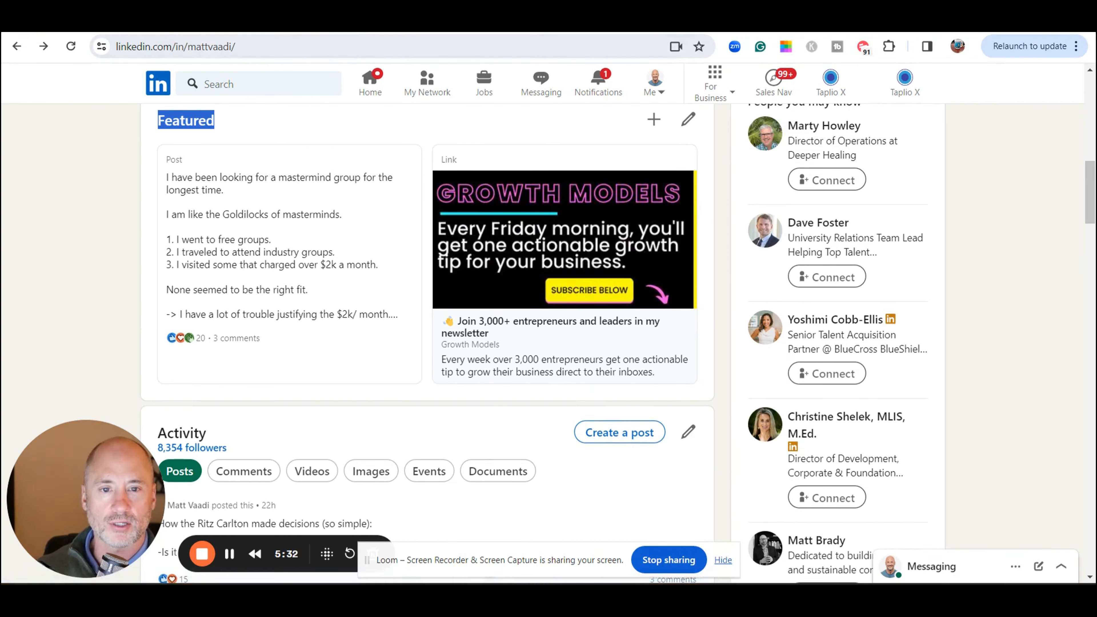
- Browse the Featured links and posts on the example copywriting and content profile, and return to the own profile
click(190, 21)
scroll(397, 369, down, 12)
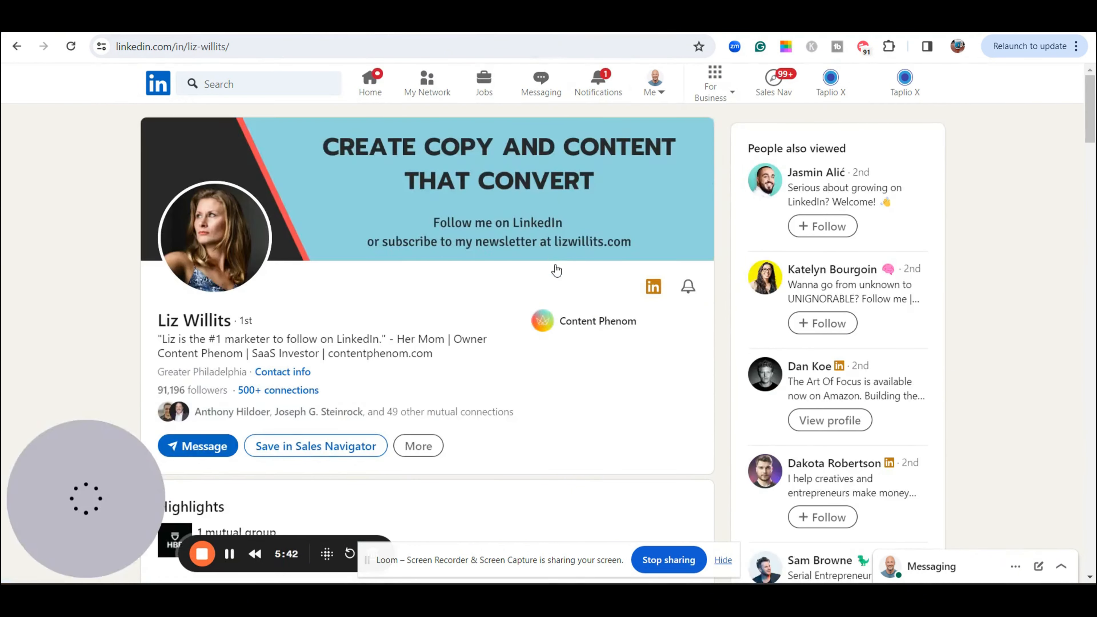
scroll(562, 276, down, 10)
scroll(321, 283, up, 3)
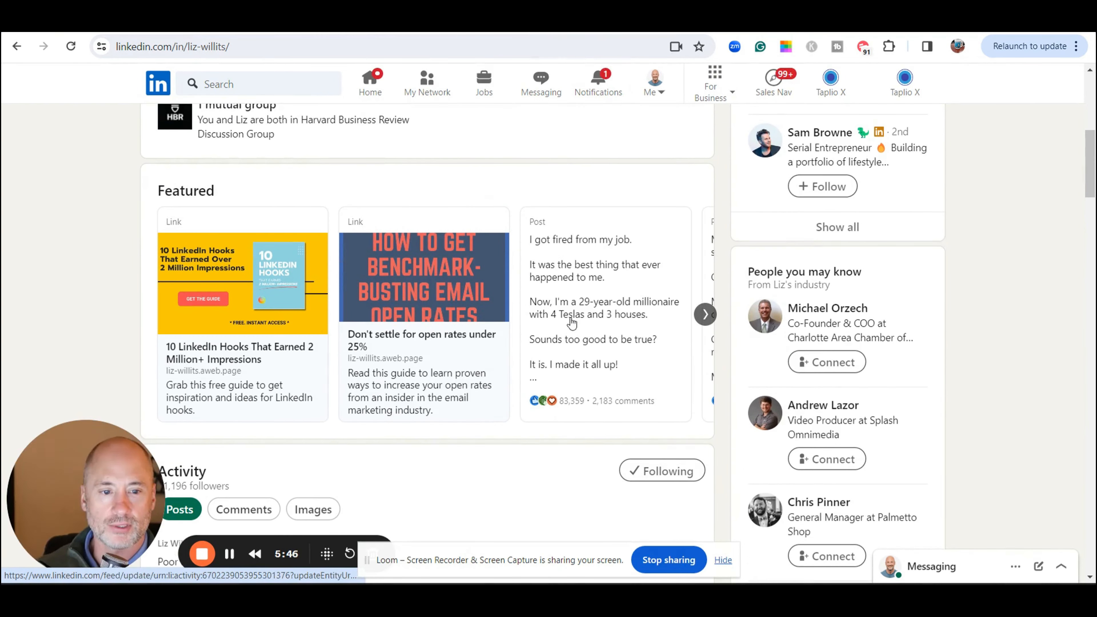
click(709, 321)
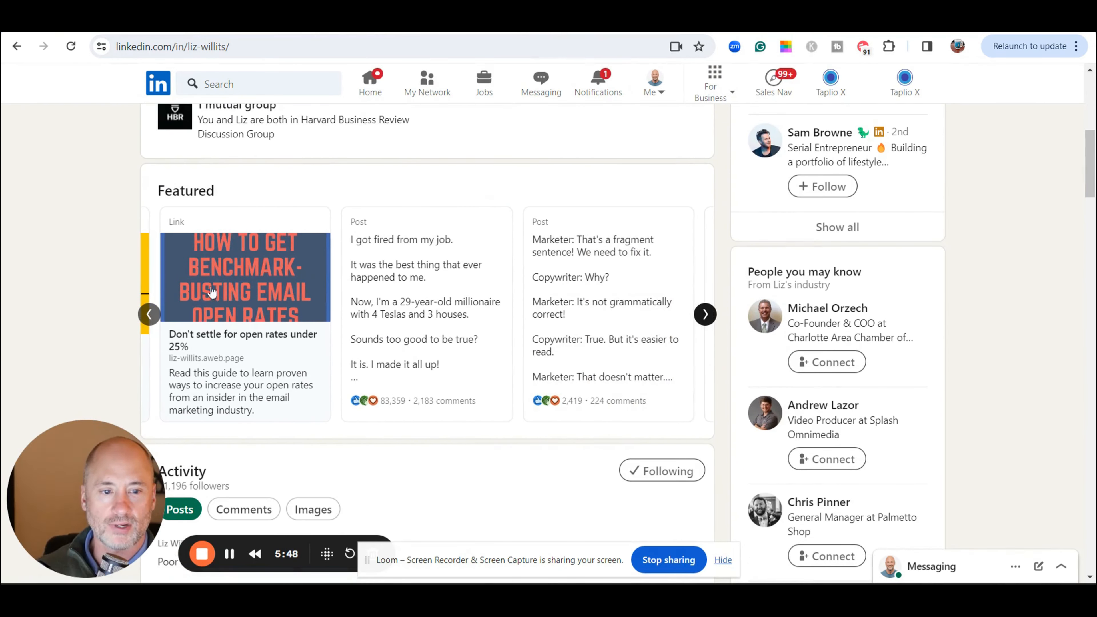
click(148, 315)
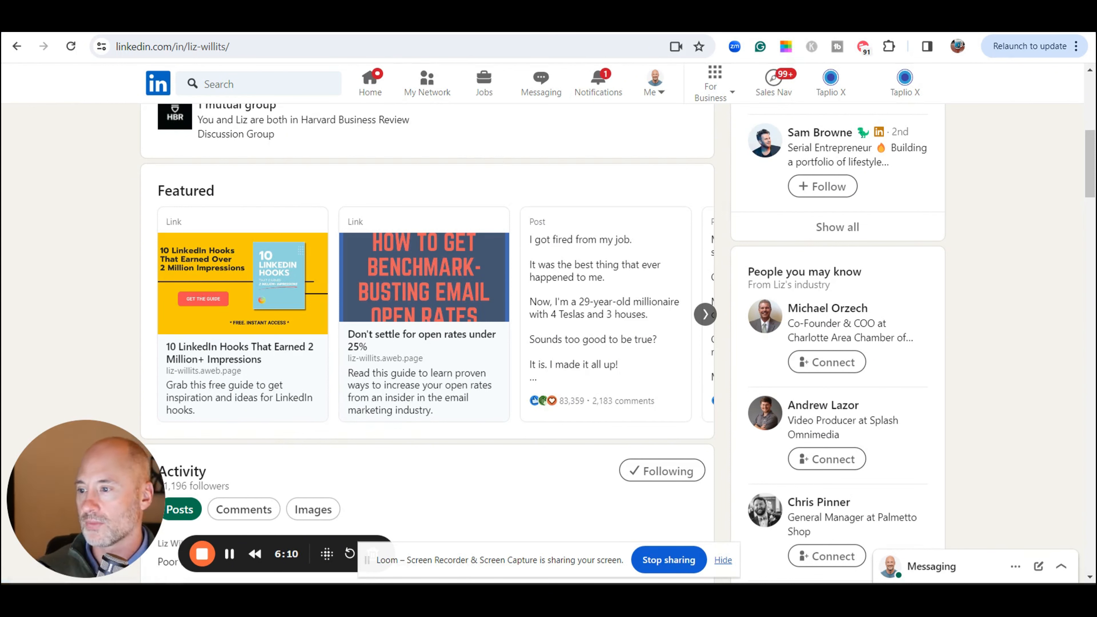
key(alt+Left)
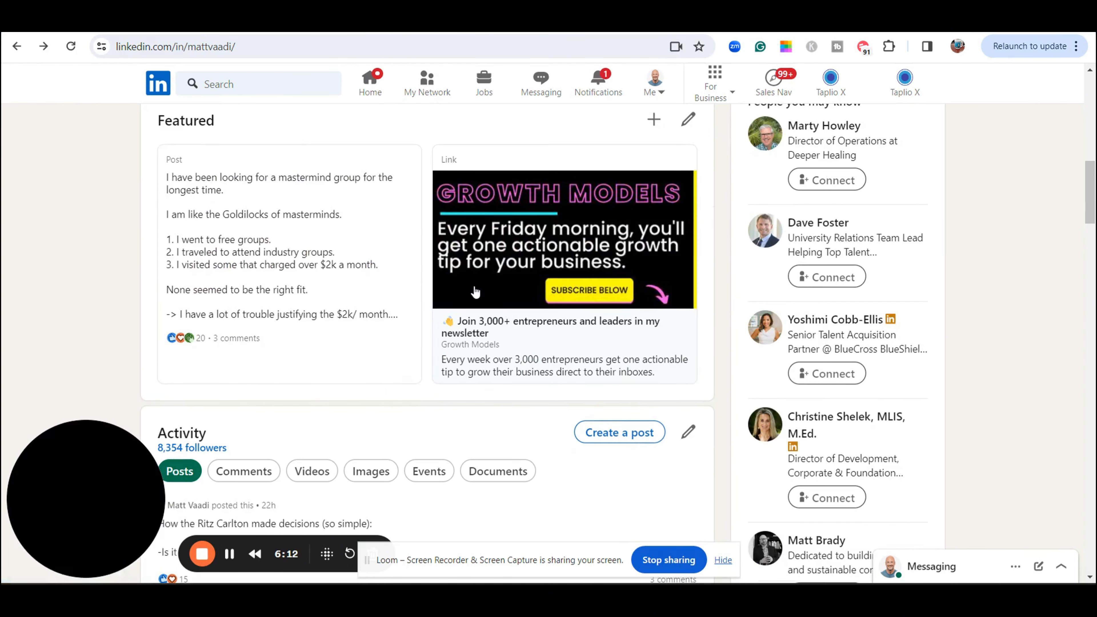
- Expand the full About section and highlight its opening paragraph about posting daily on small business growth
scroll(477, 294, down, 15)
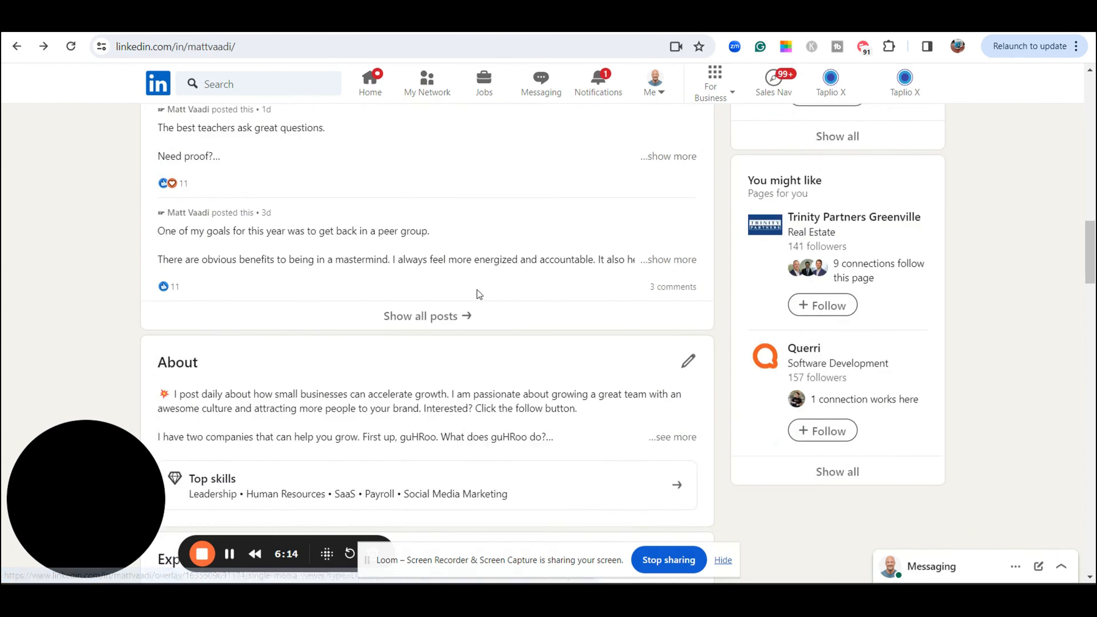
click(674, 221)
scroll(674, 221, down, 2)
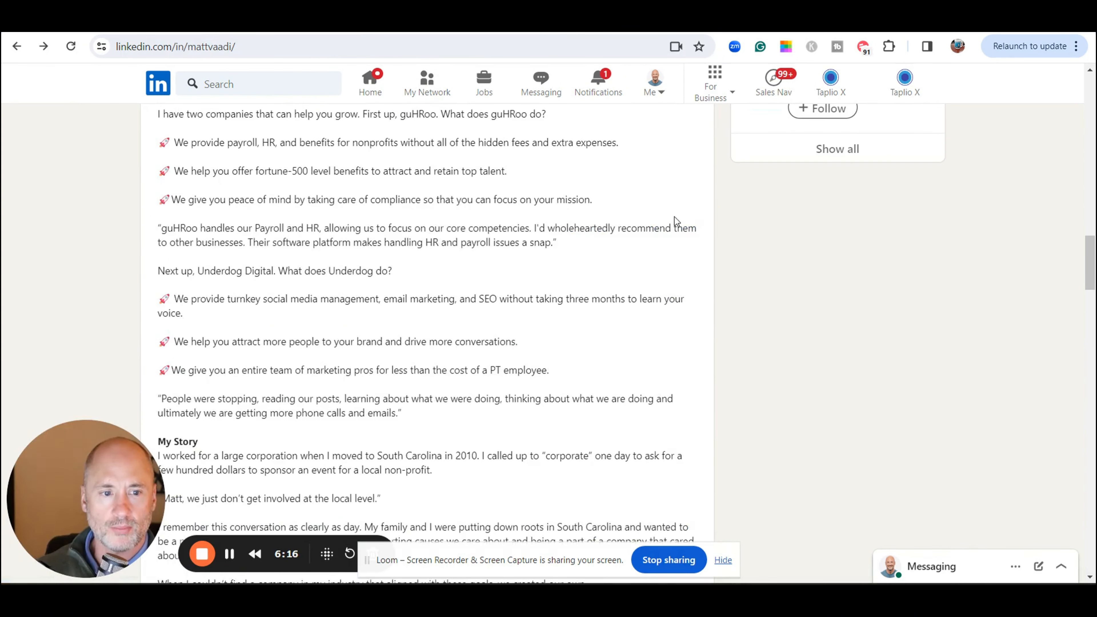
scroll(642, 275, up, 2)
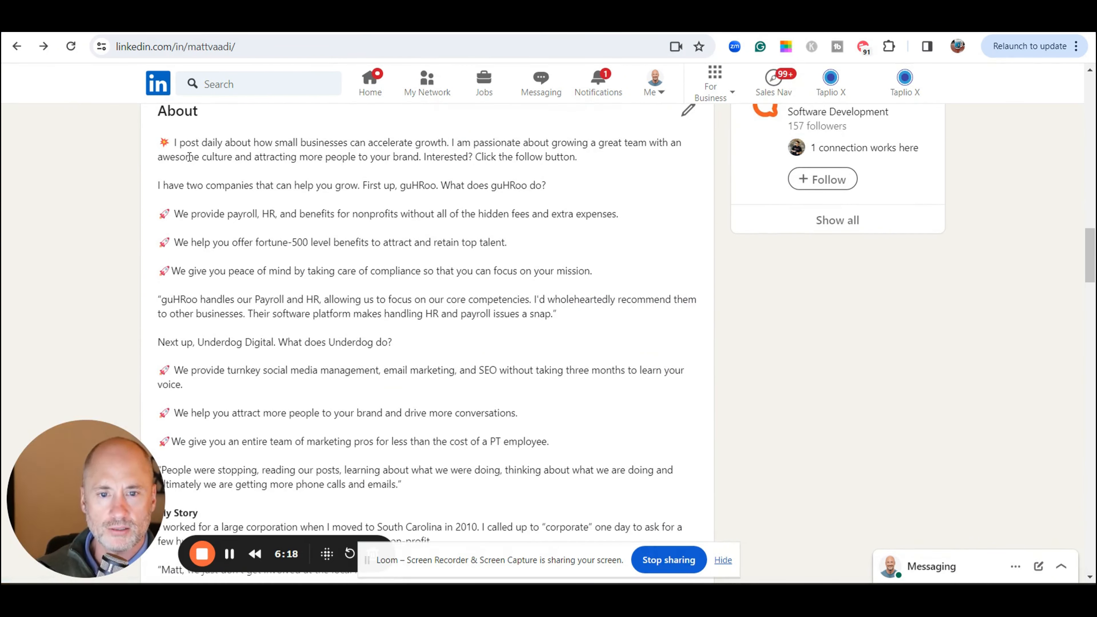
drag(176, 142, 588, 175)
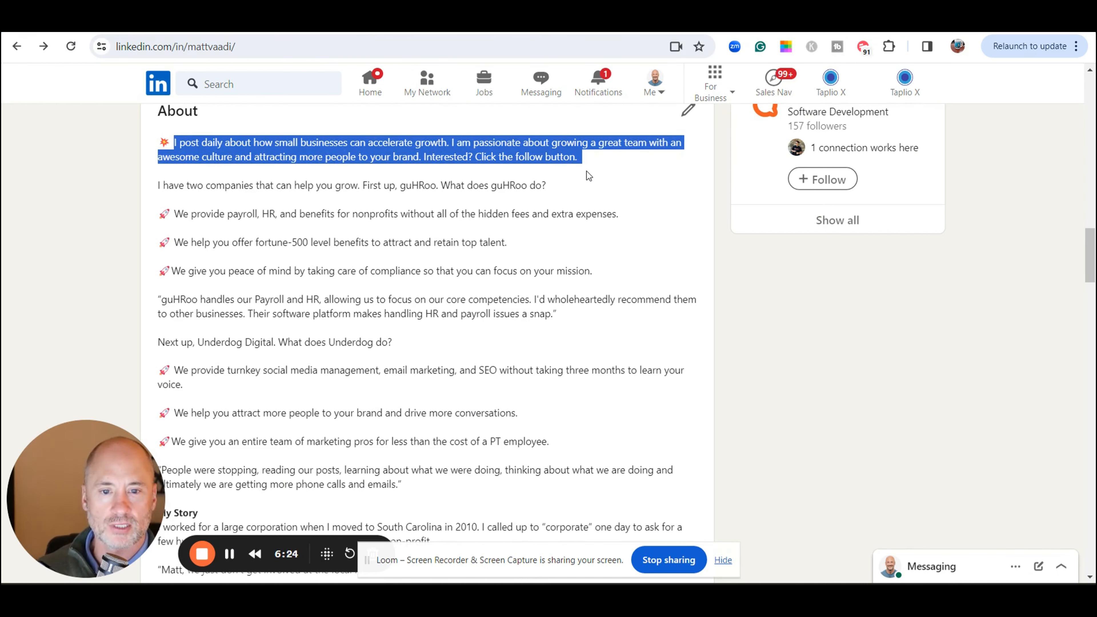
click(586, 172)
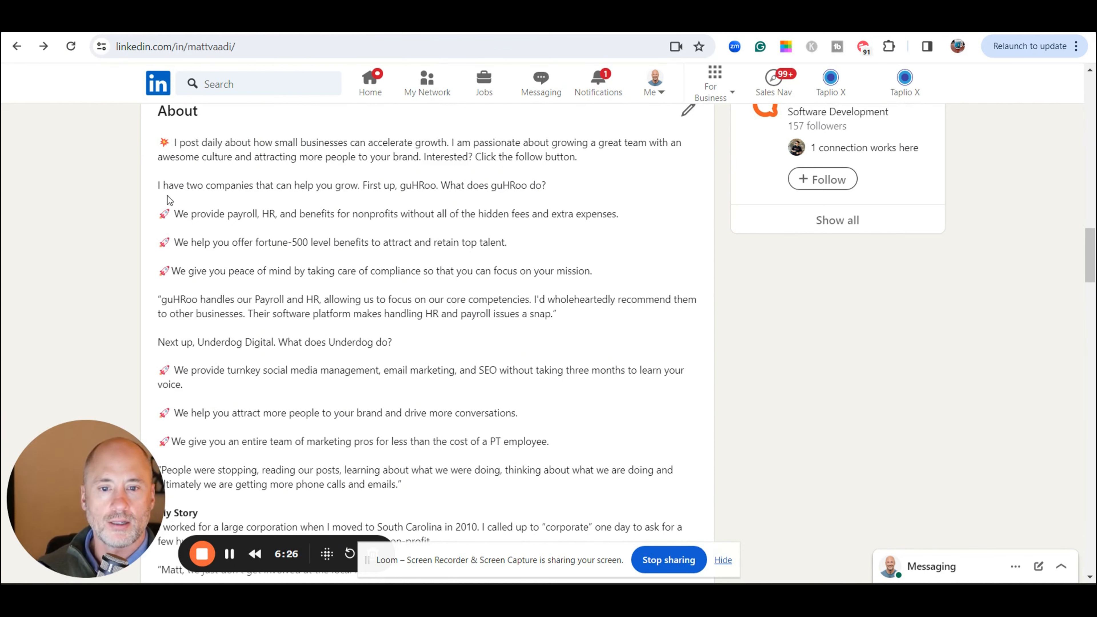
- Highlight the guHRoo introduction with its service points and the client testimonial in the About section
drag(157, 185, 585, 272)
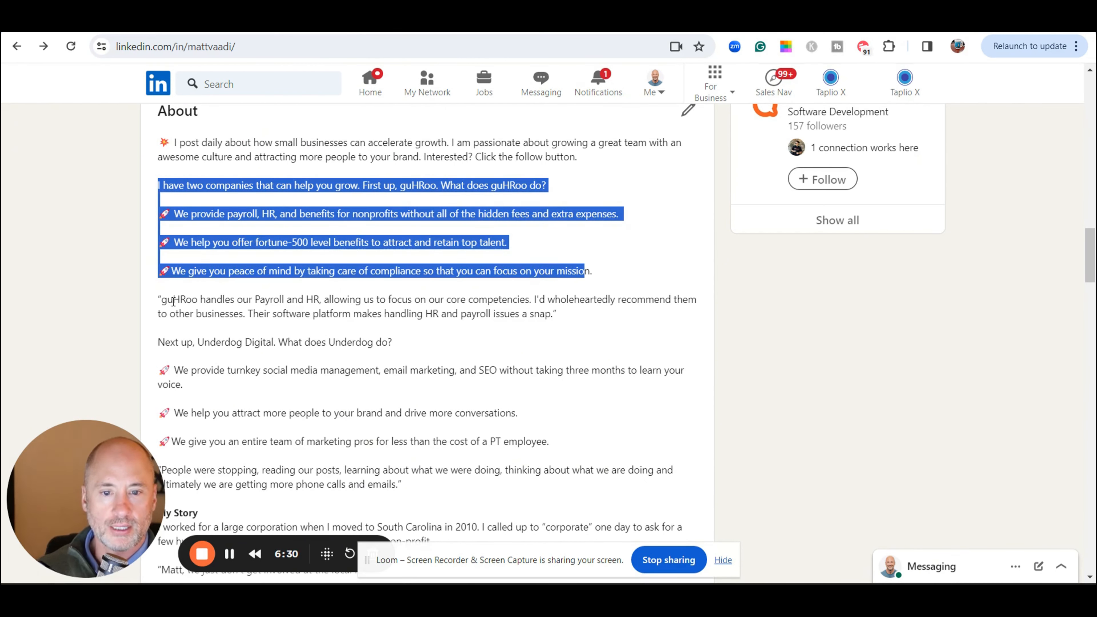
drag(161, 301, 561, 315)
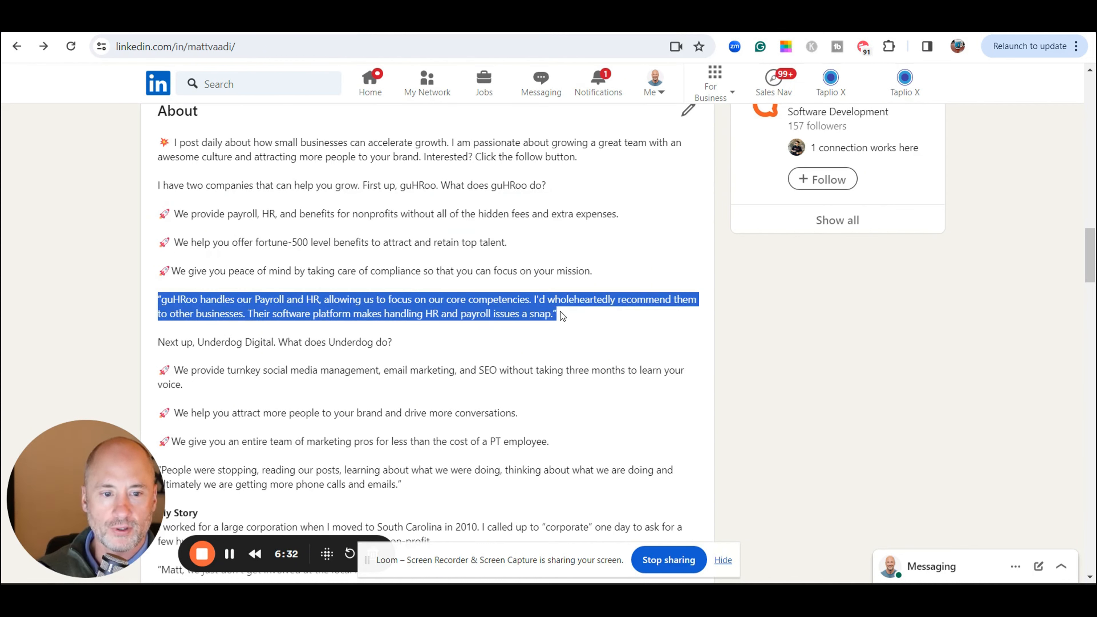
click(237, 147)
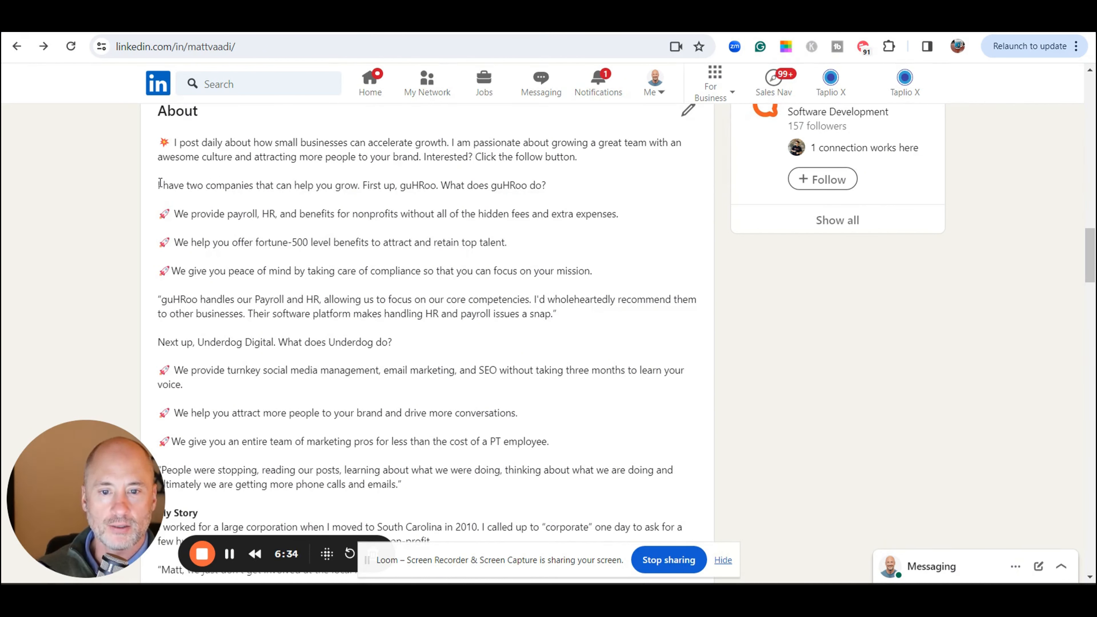
drag(161, 183, 470, 263)
drag(192, 288, 397, 323)
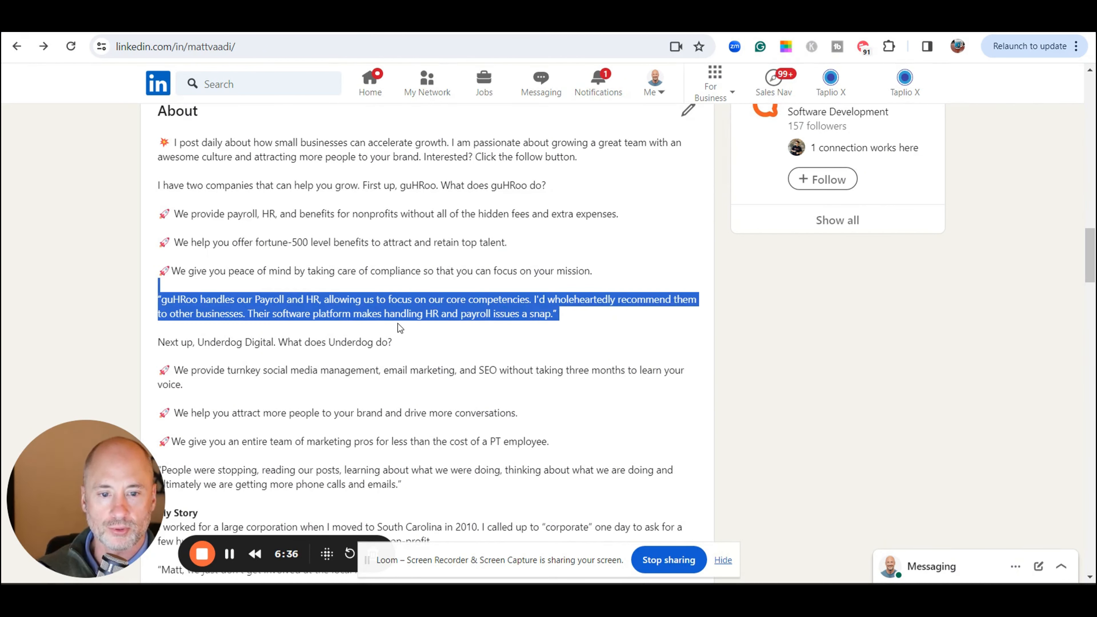
- Highlight the My Story passage, and go back to mark the Underdog Digital services and testimonial
scroll(397, 323, down, 3)
scroll(181, 230, down, 3)
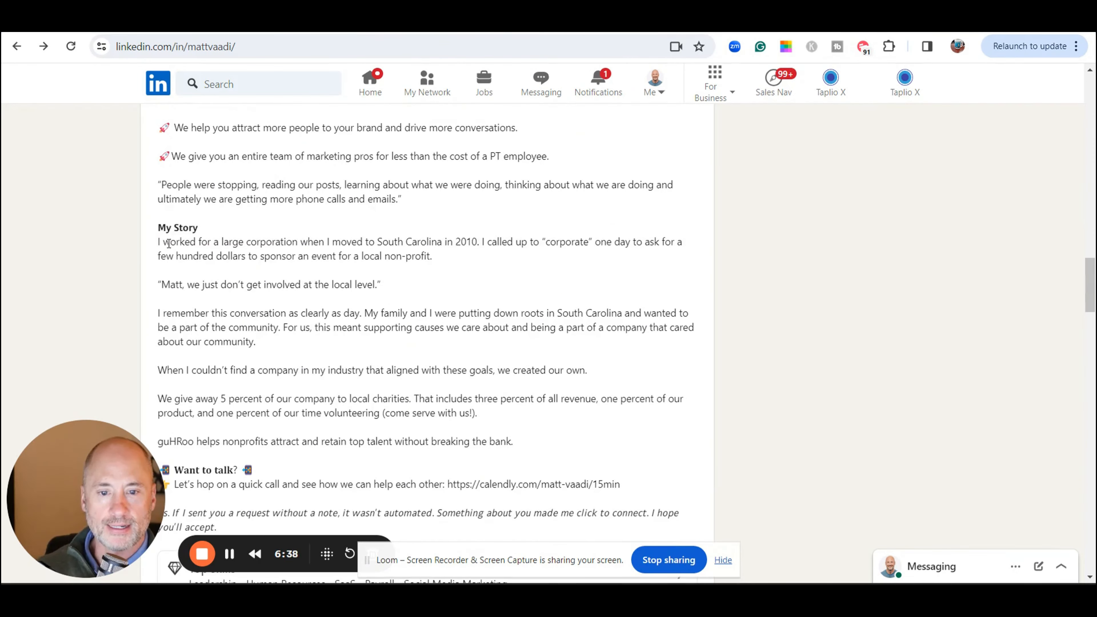
drag(158, 229, 499, 443)
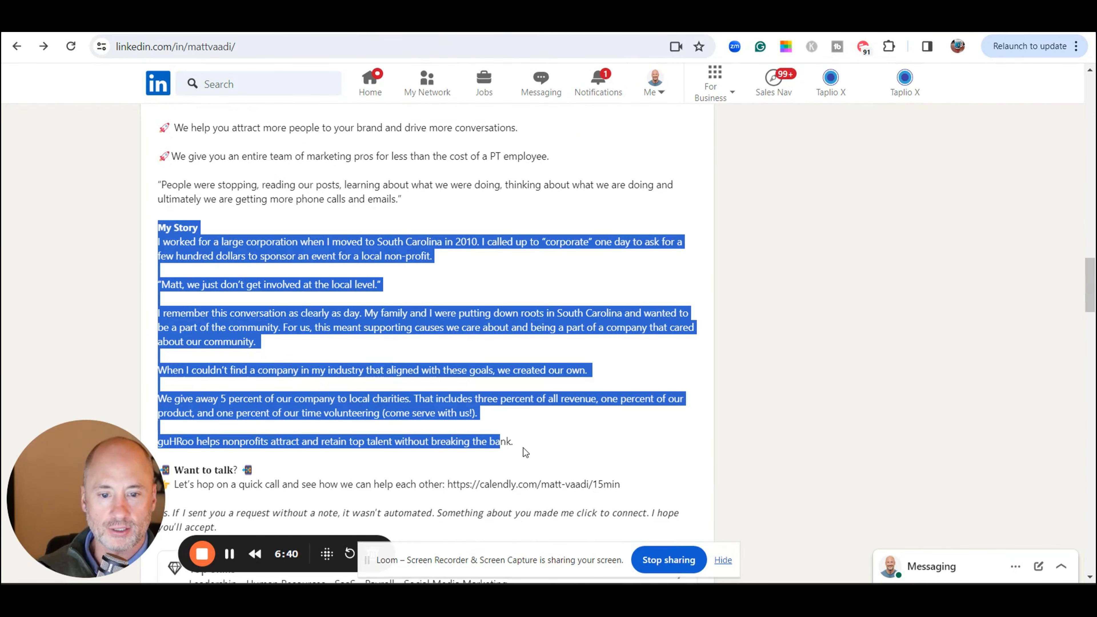
scroll(500, 429, up, 5)
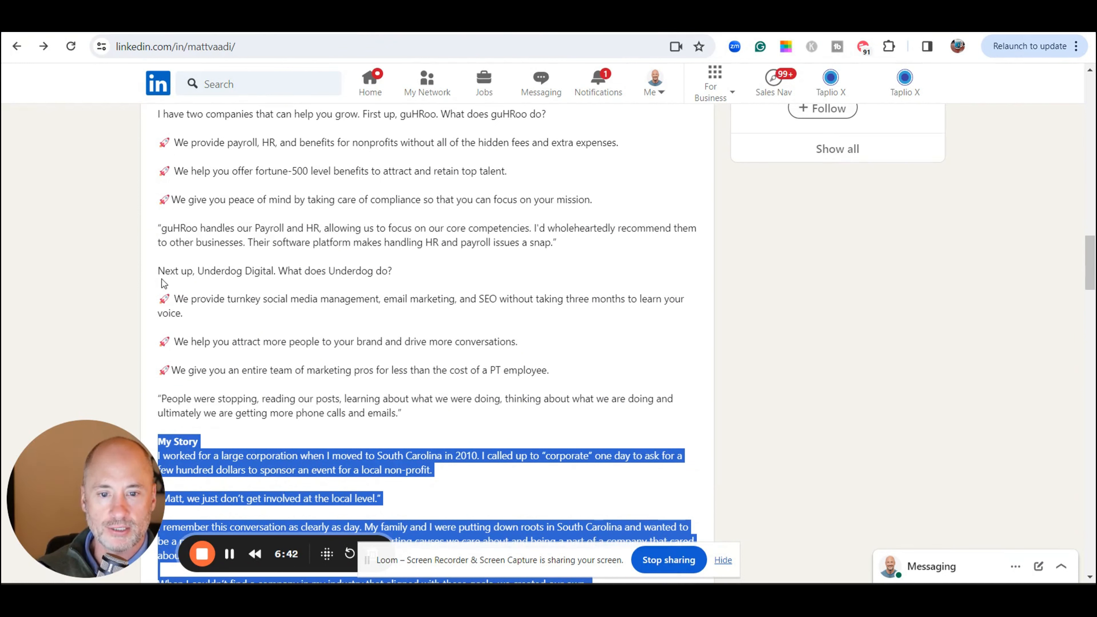
drag(160, 270, 441, 413)
click(441, 413)
- Highlight the whole My Story passage again, from its heading to the guHRoo nonprofits line, and clear the selection
scroll(380, 286, down, 7)
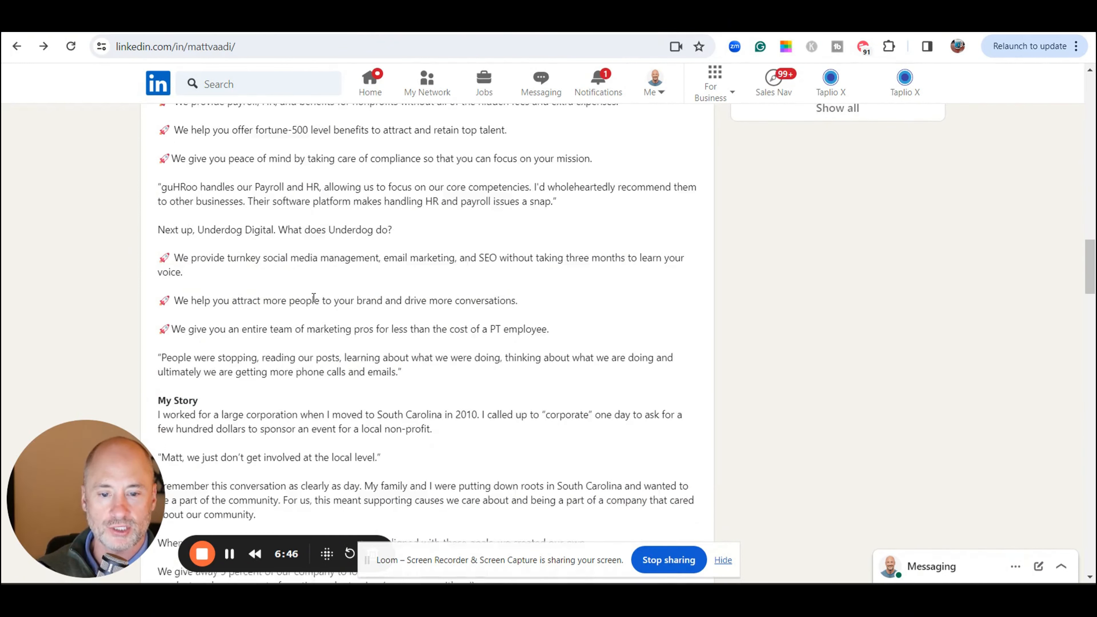
drag(160, 157, 567, 375)
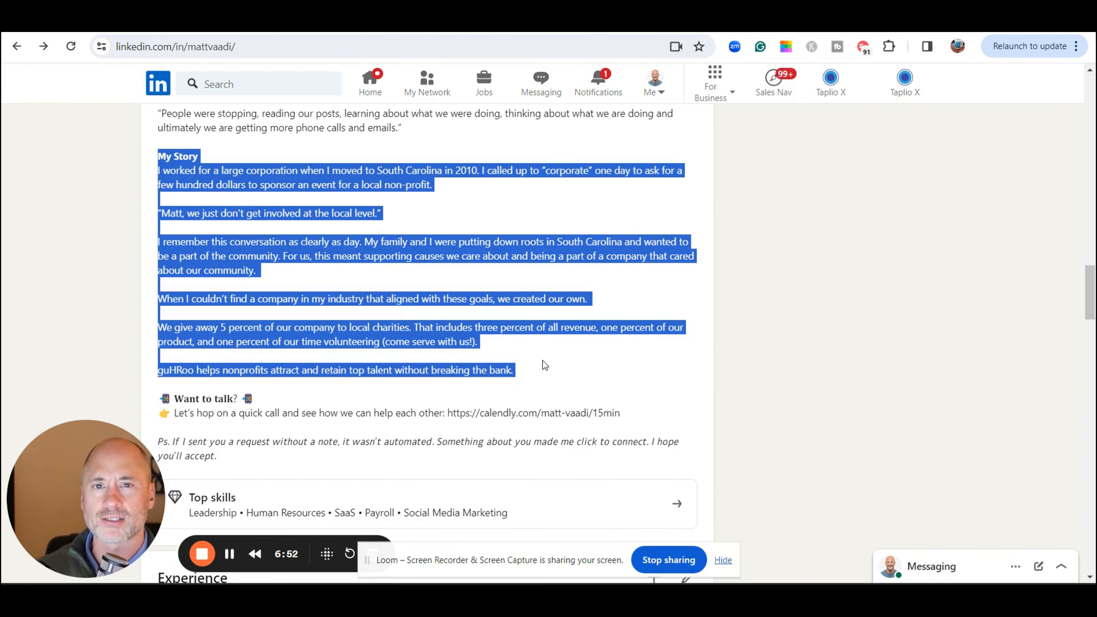
click(533, 358)
- Highlight the "Want to talk?" call invitation and the closing PS note about connection requests in the About section
scroll(533, 357, down, 2)
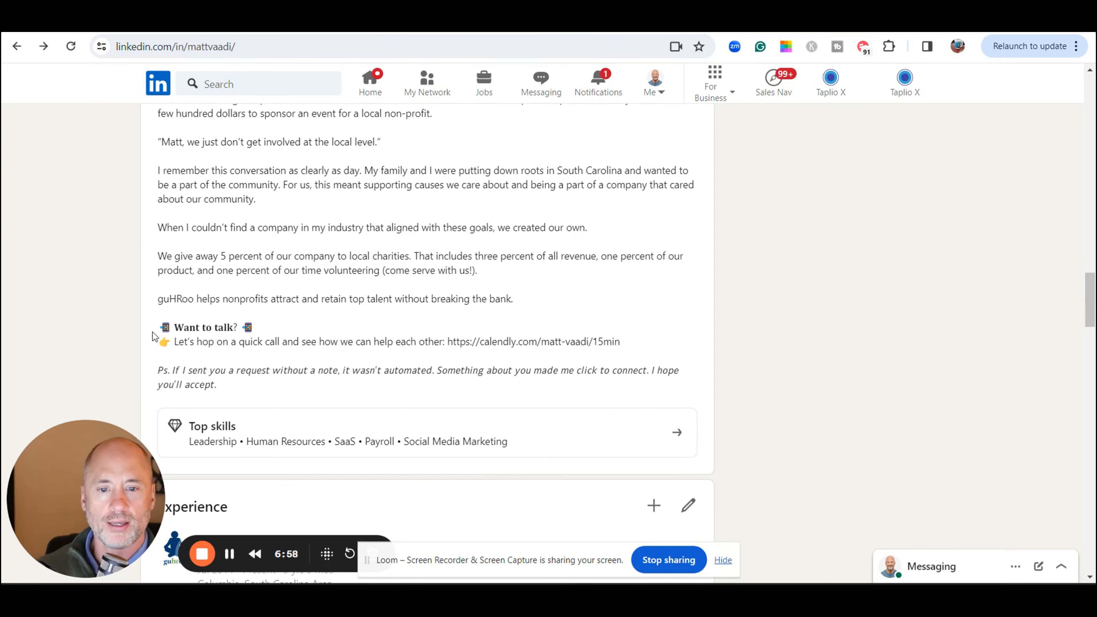
drag(161, 323, 640, 342)
click(641, 343)
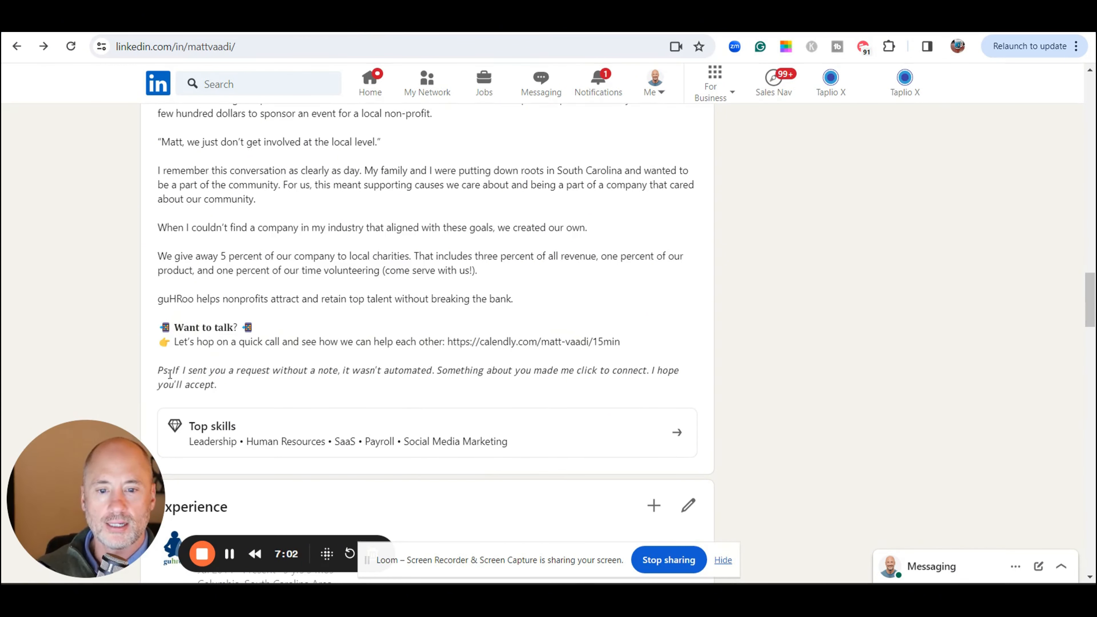
drag(160, 371, 223, 388)
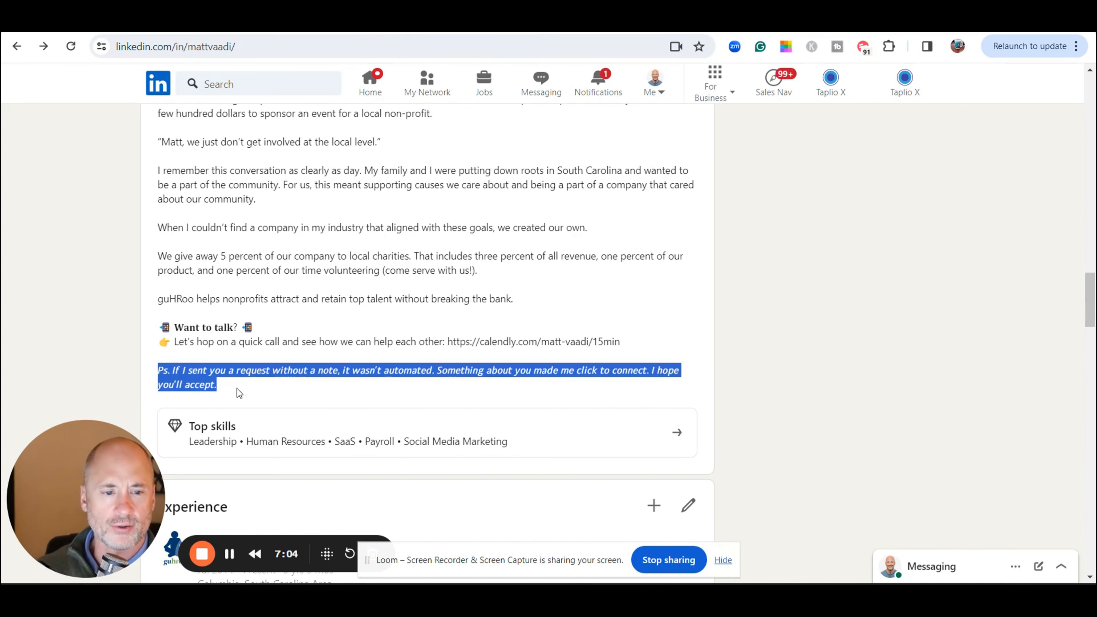
click(226, 379)
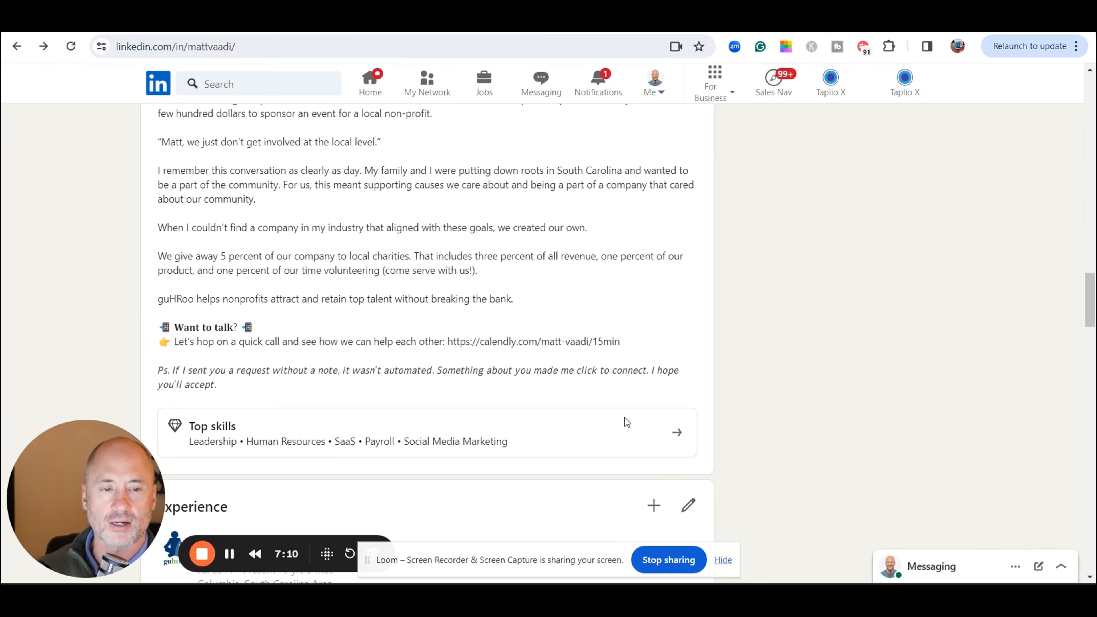
- Recap the About text, highlighting its opening paragraph and the three guHRoo service points, and return to the profile's banner
scroll(449, 335, down, 2)
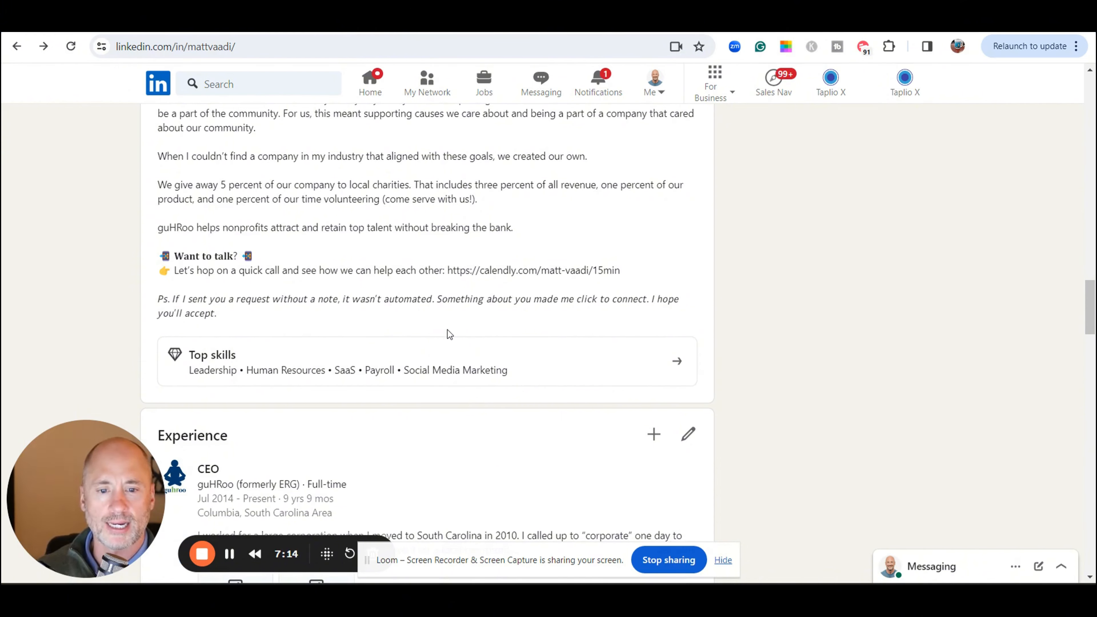
scroll(448, 334, up, 5)
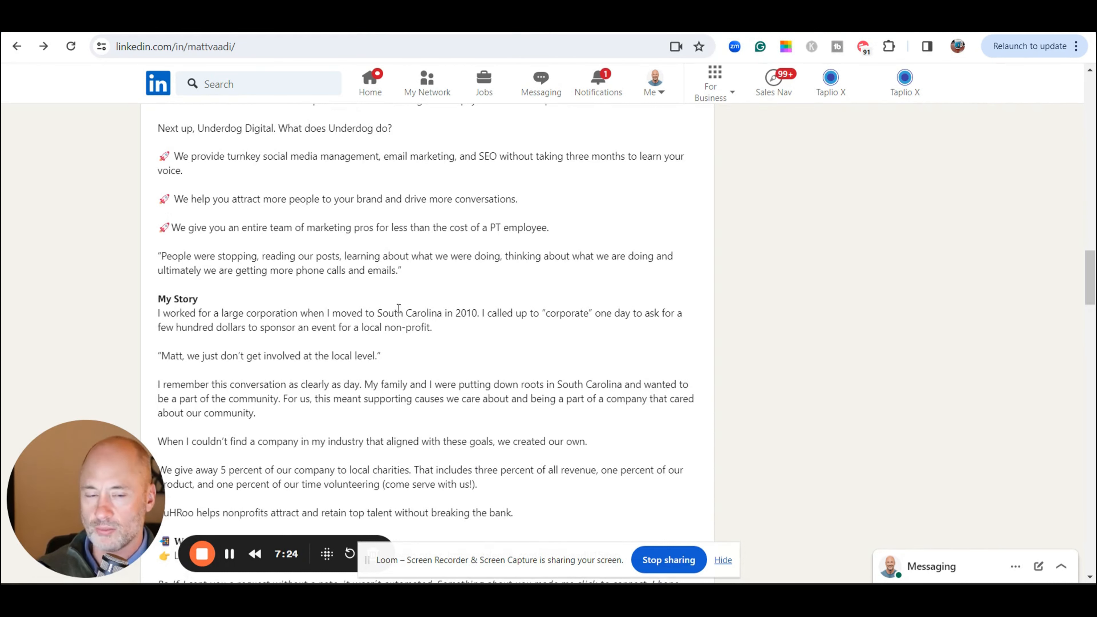
scroll(398, 307, up, 5)
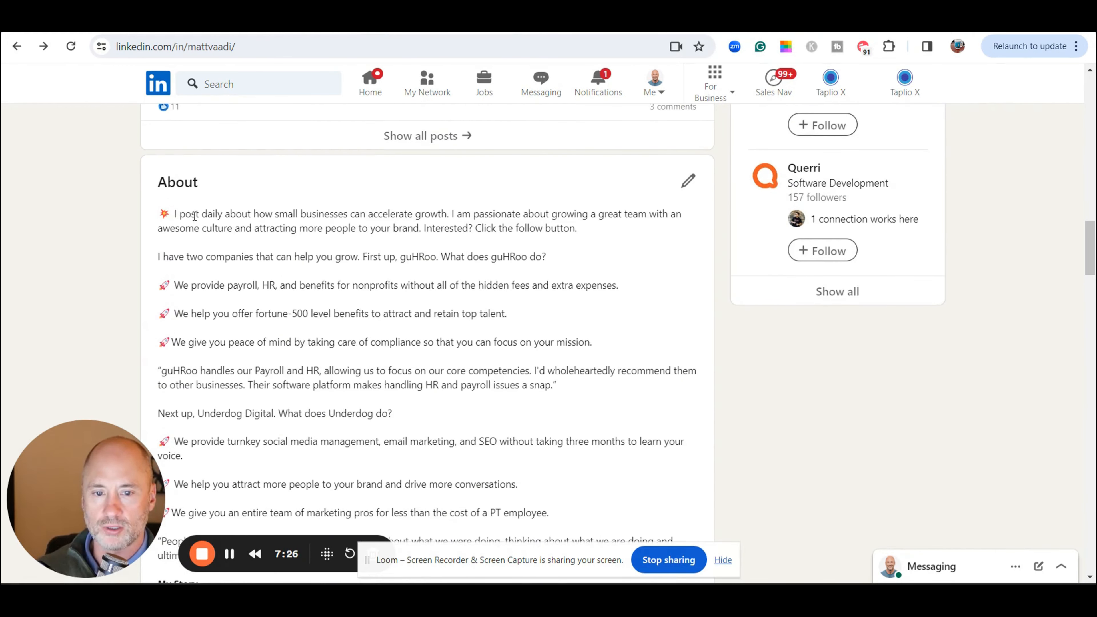
drag(158, 214, 587, 229)
click(562, 246)
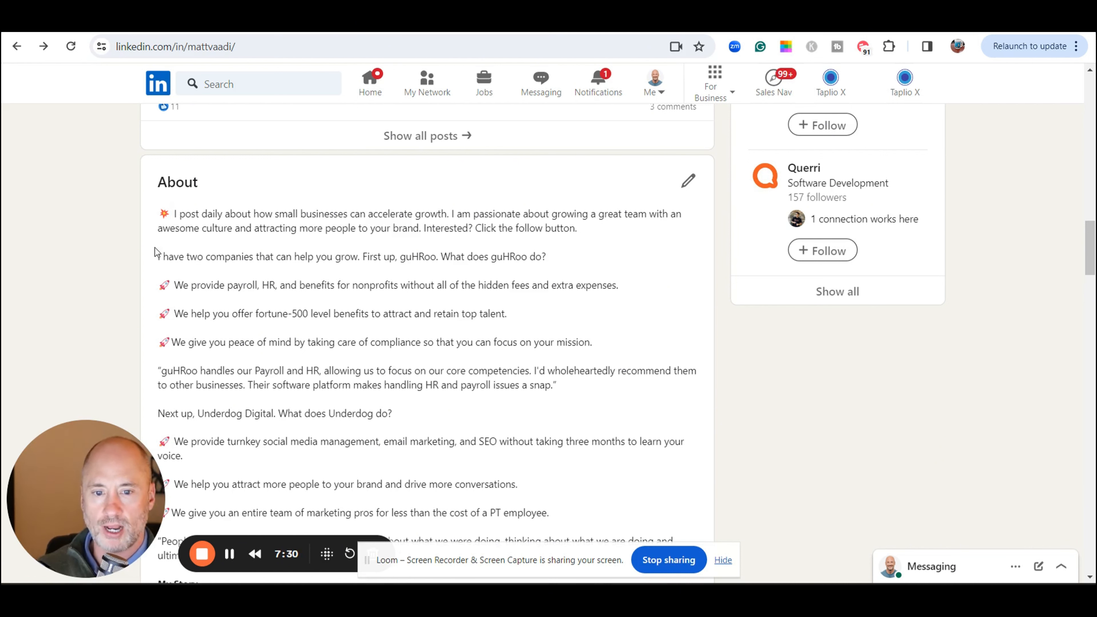
drag(172, 284, 592, 358)
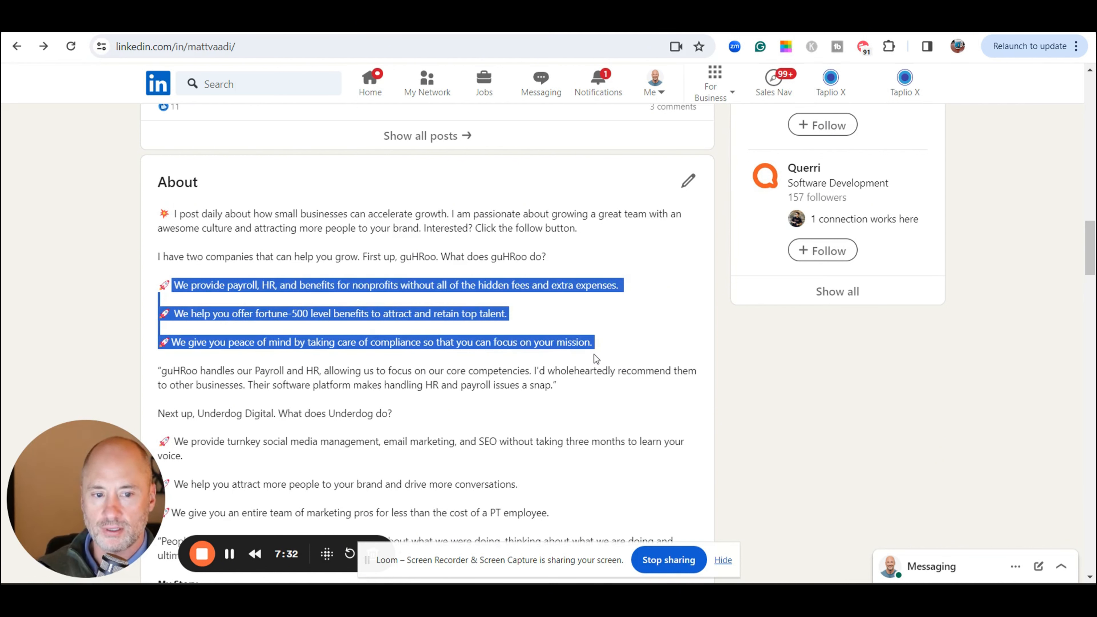
click(322, 366)
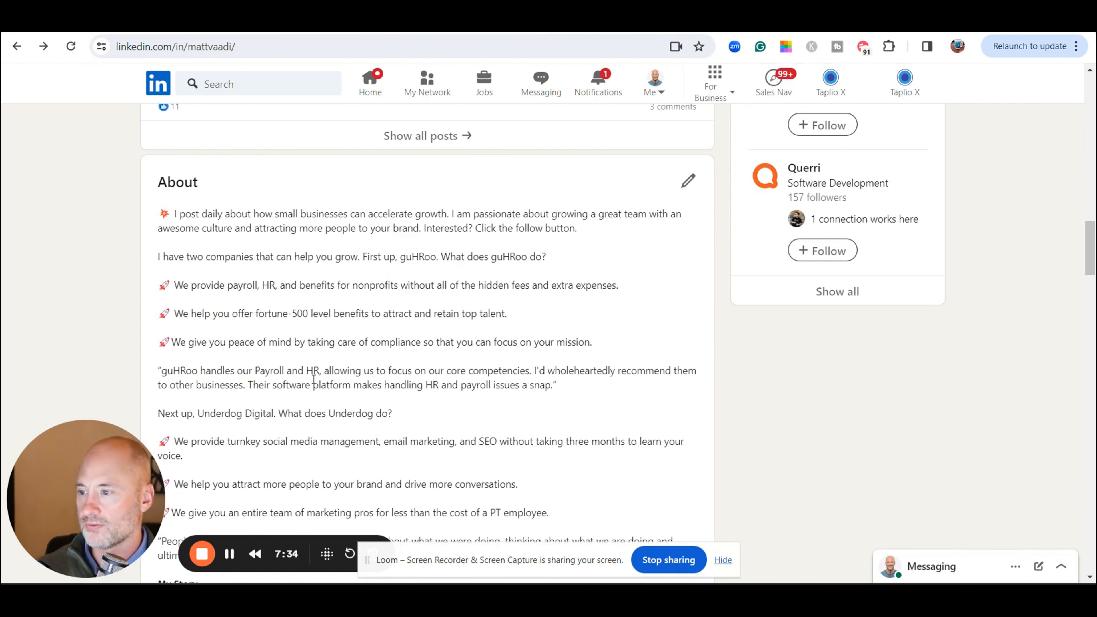
scroll(314, 379, down, 3)
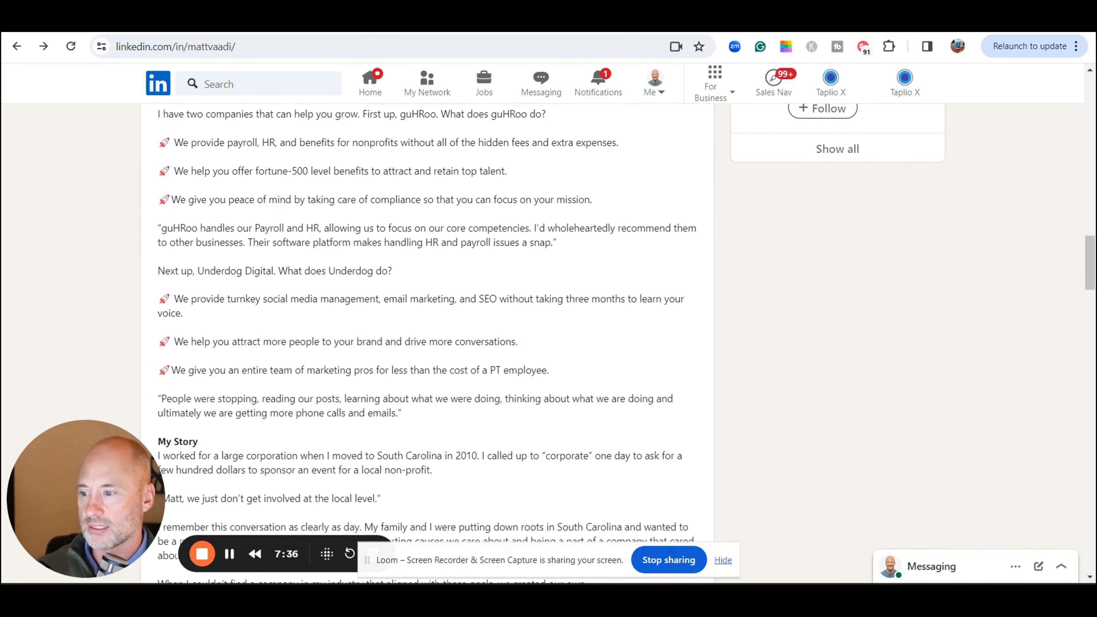
scroll(376, 383, down, 7)
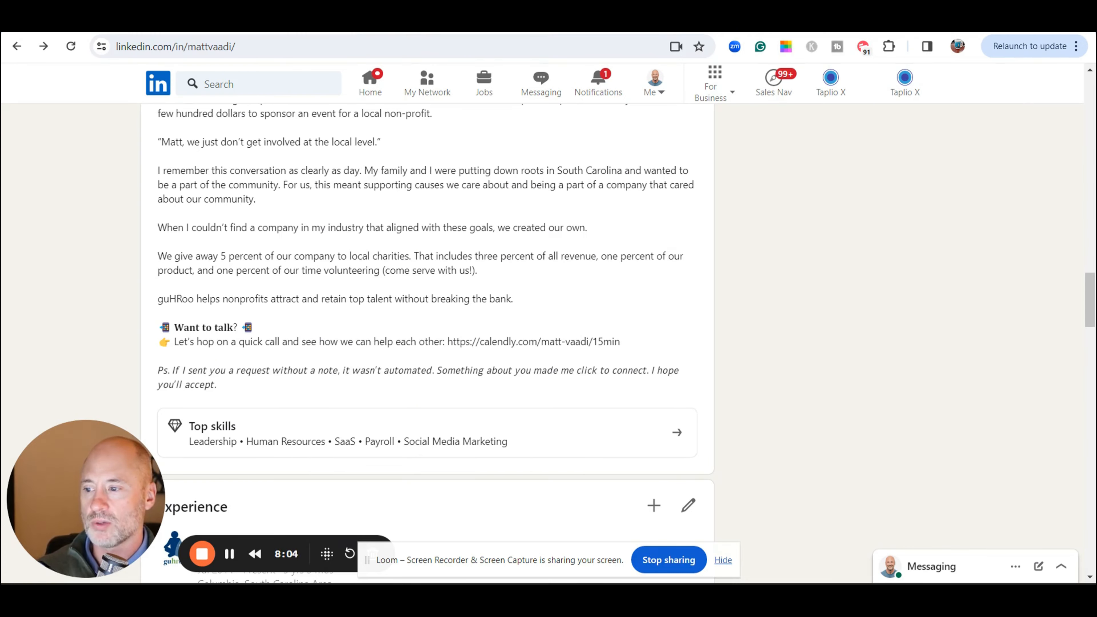
scroll(686, 215, up, 15)
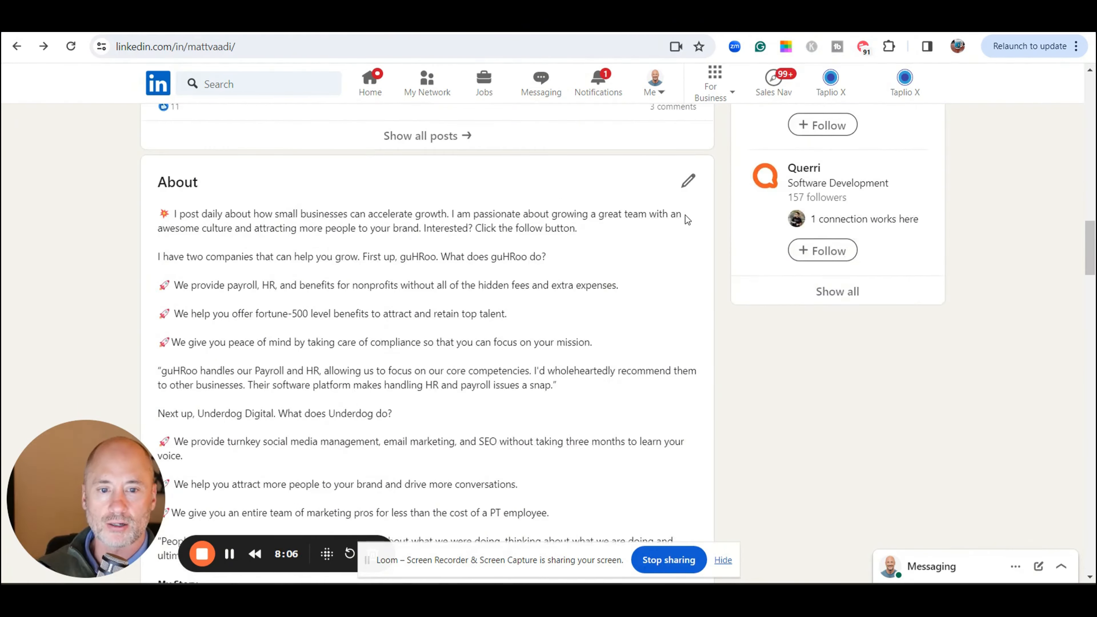
scroll(681, 221, up, 10)
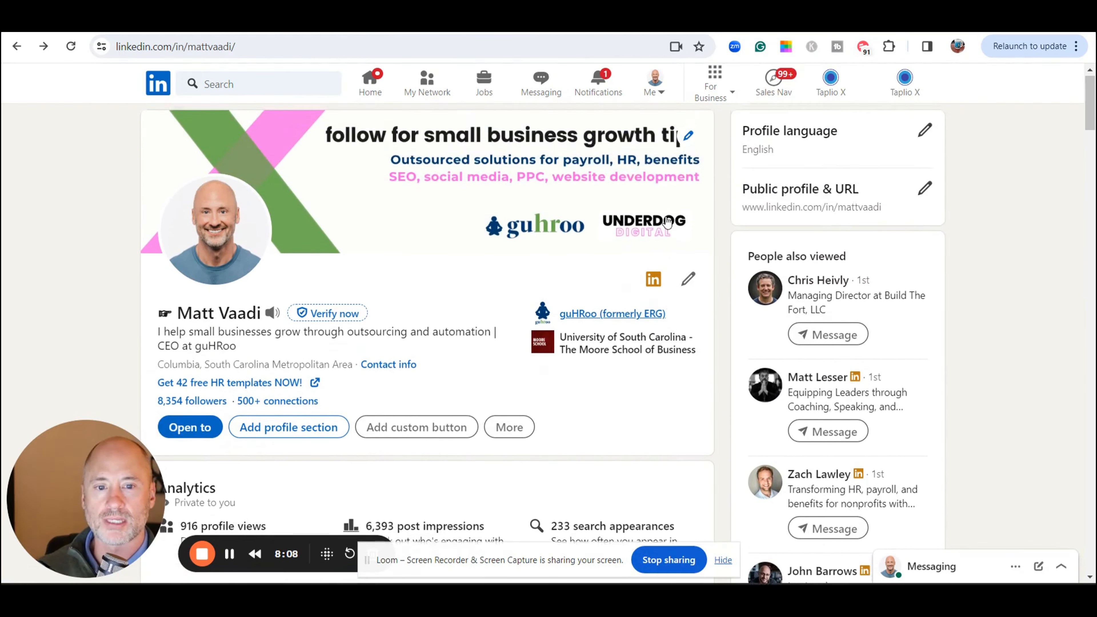